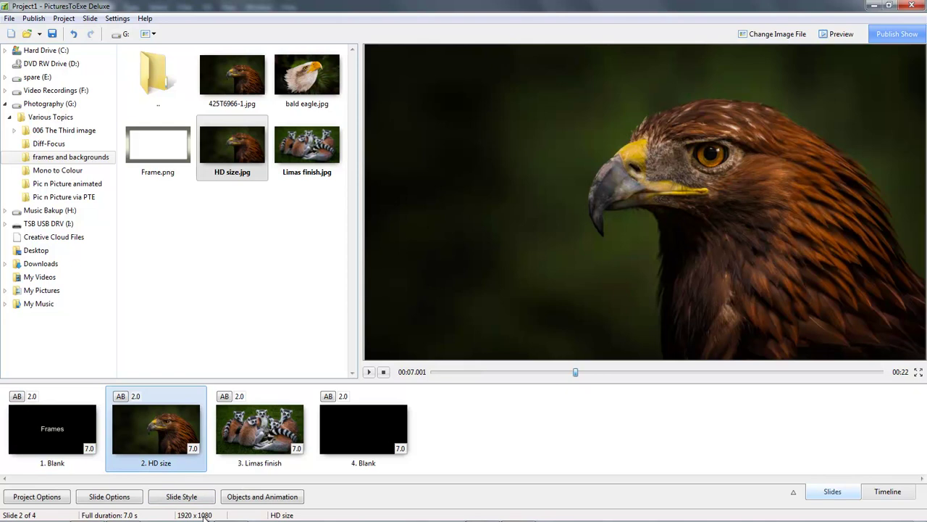
Add bald eagle.jpg to the slide list directly after the Limas finish slide.
click(280, 432)
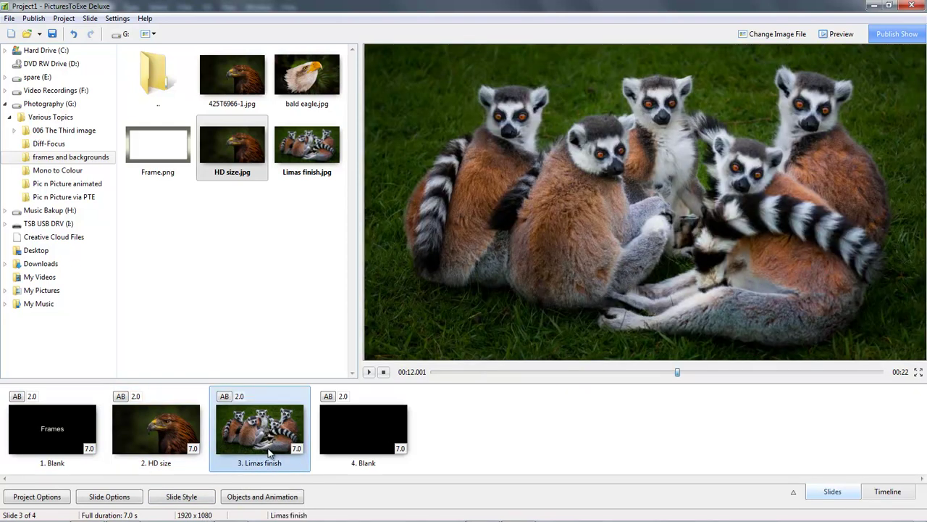
click(301, 83)
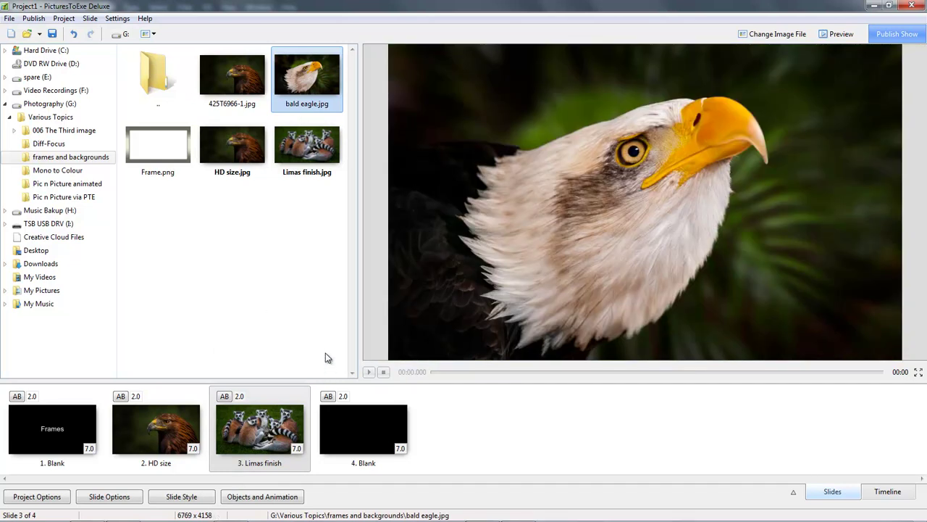
drag(309, 75, 326, 430)
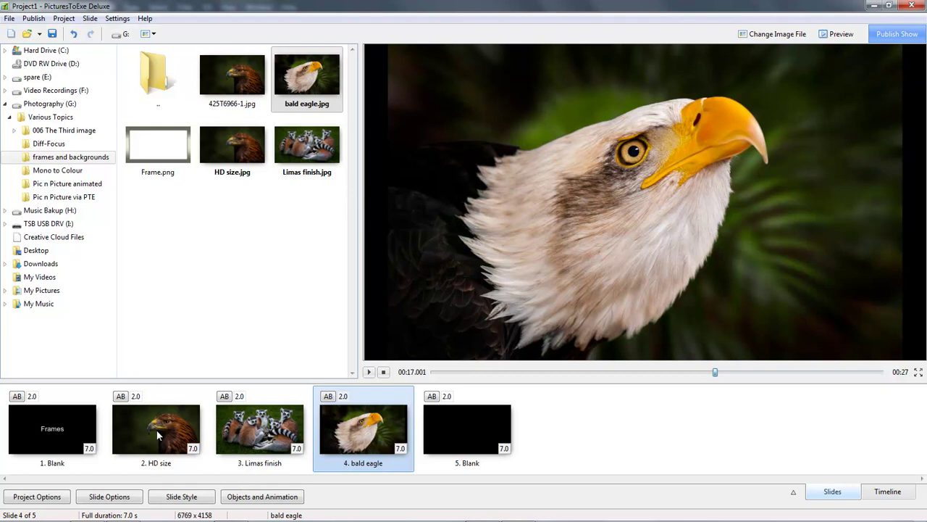
Add the Frame image from Photography (G:), Various Topics, frames and backgrounds as an object over the HD size slide's picture.
click(156, 430)
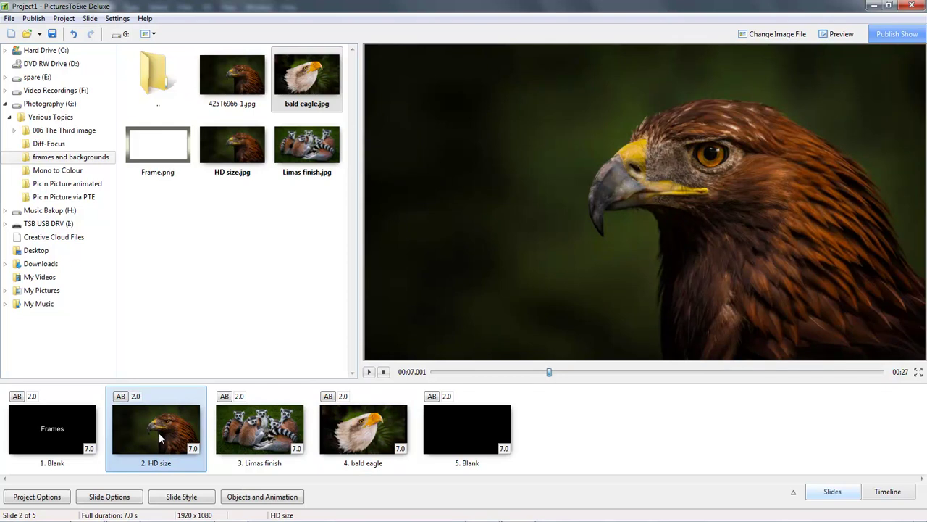
click(268, 499)
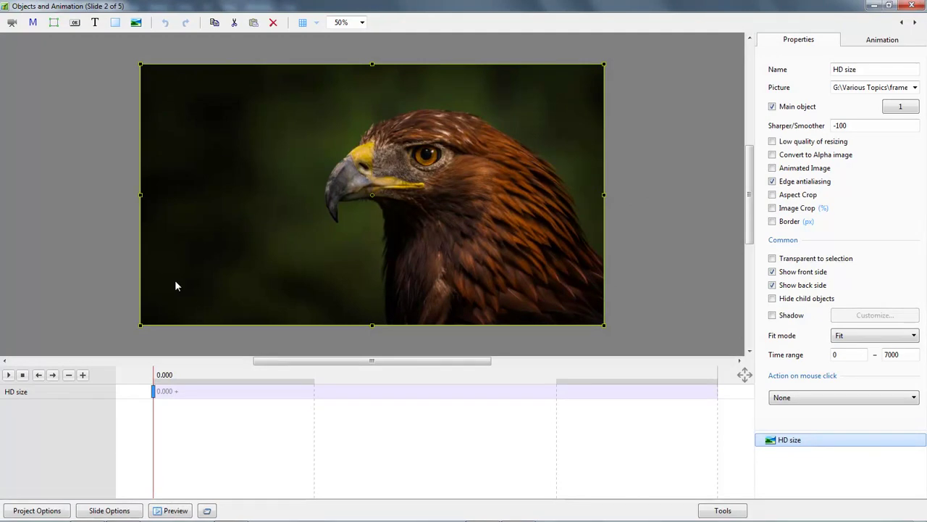
click(86, 92)
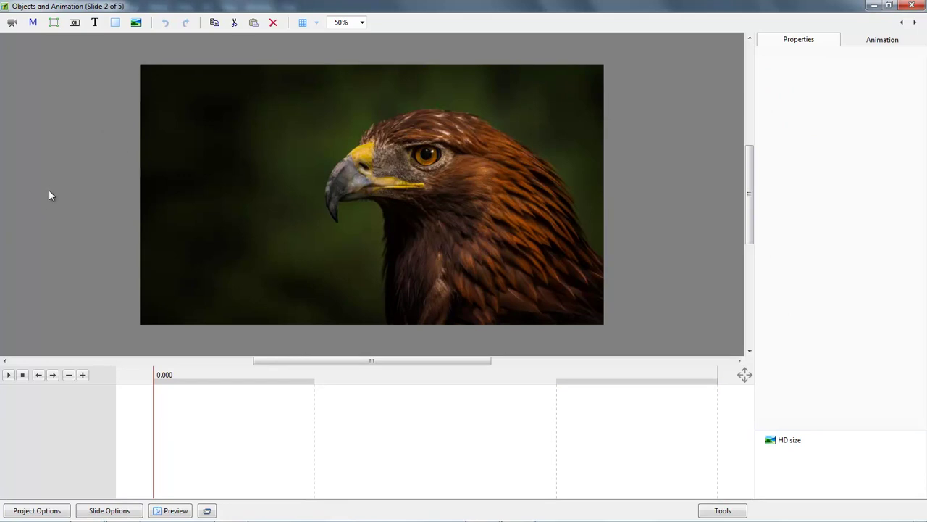
click(136, 23)
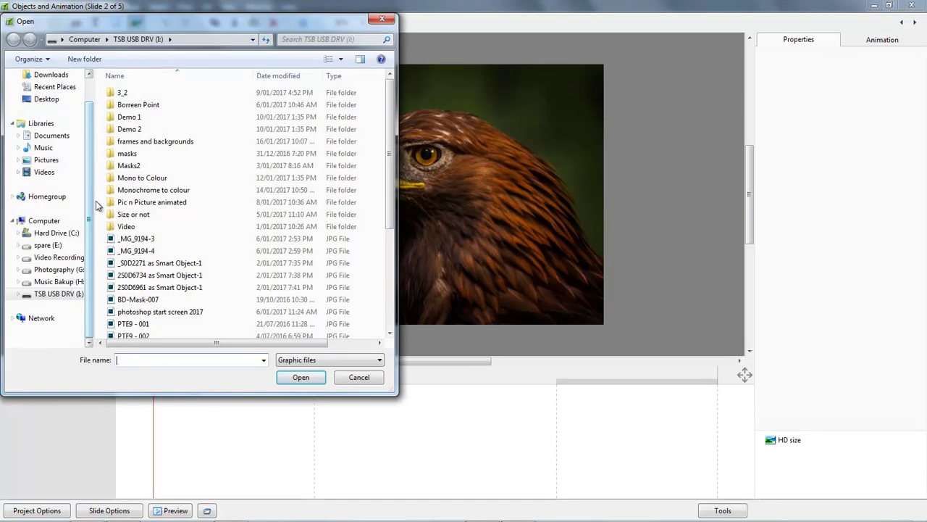
click(64, 271)
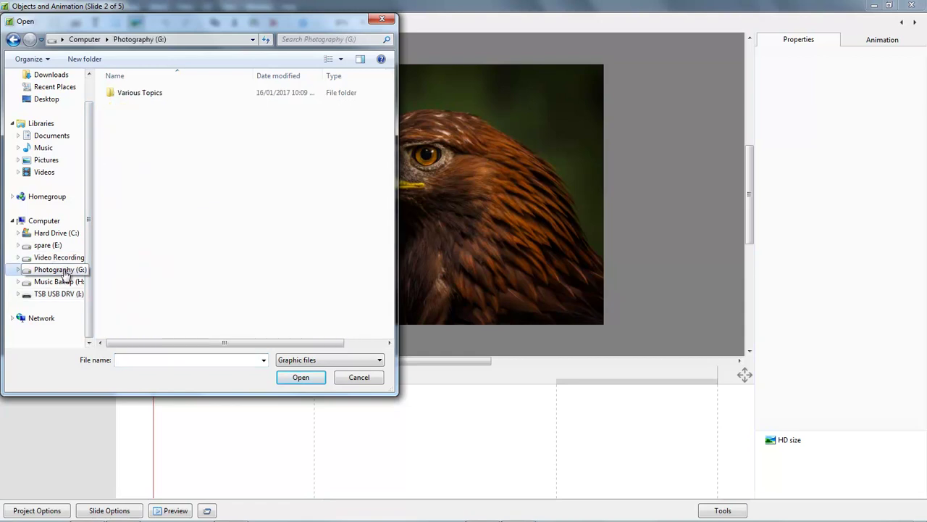
double_click(139, 95)
double_click(150, 120)
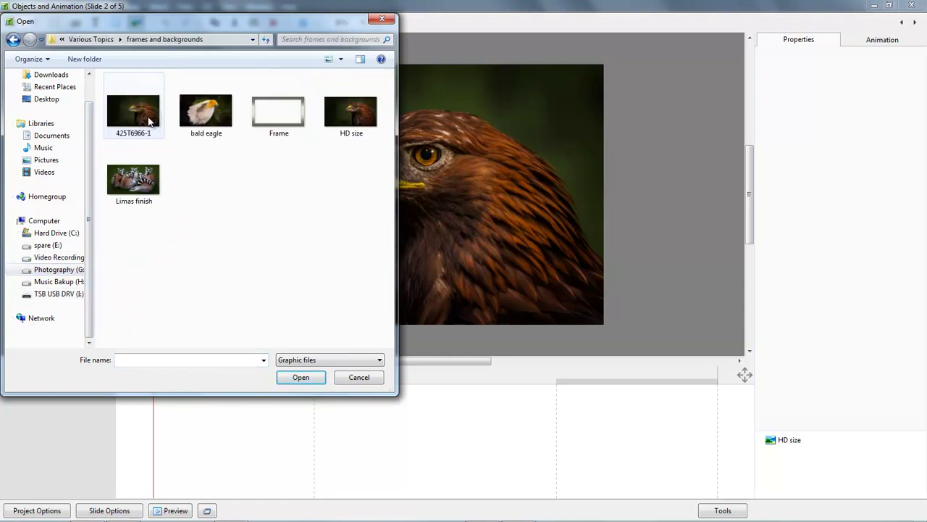
click(274, 113)
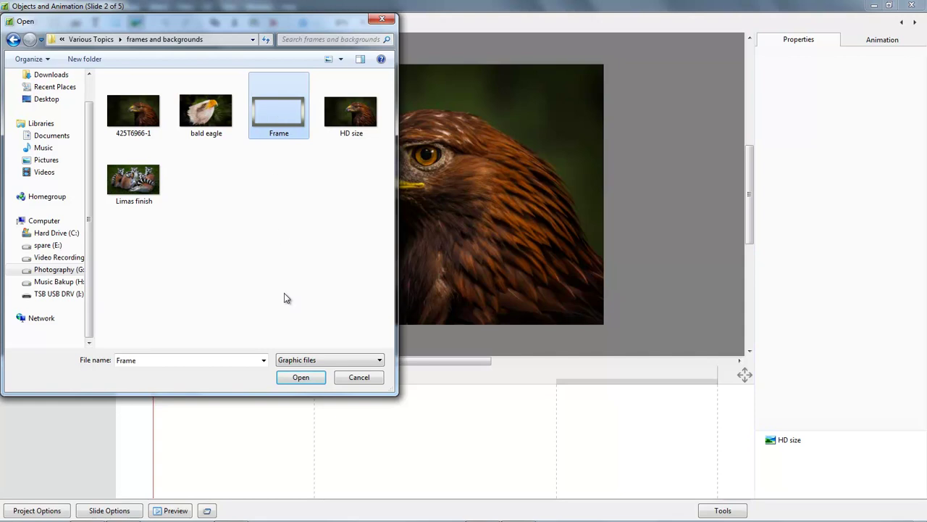
click(311, 378)
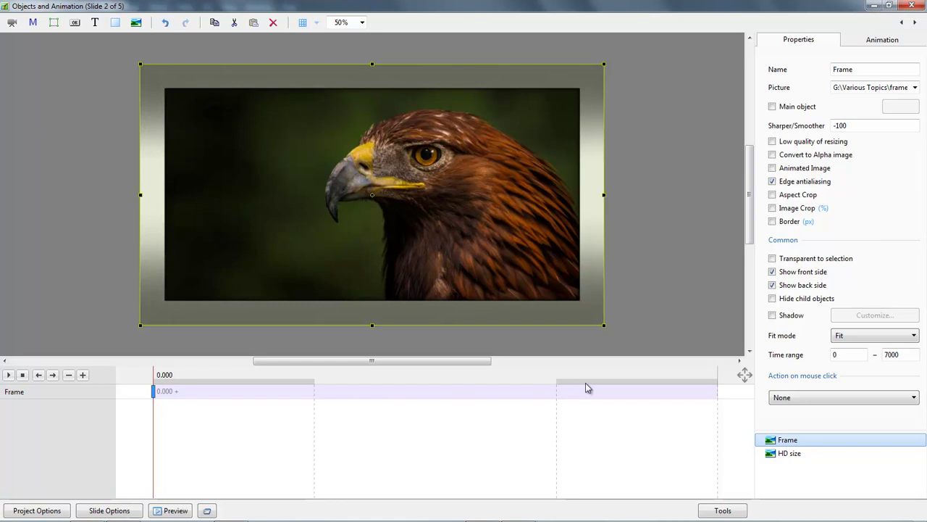
Copy the Frame object from the HD size slide and paste it onto the Limas finish slide as an independent object.
click(791, 454)
click(789, 442)
click(915, 22)
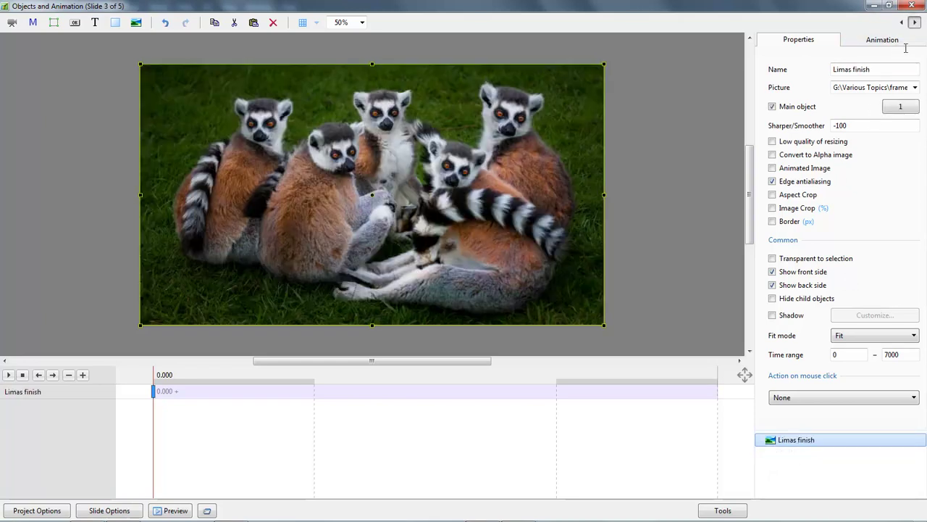
click(681, 230)
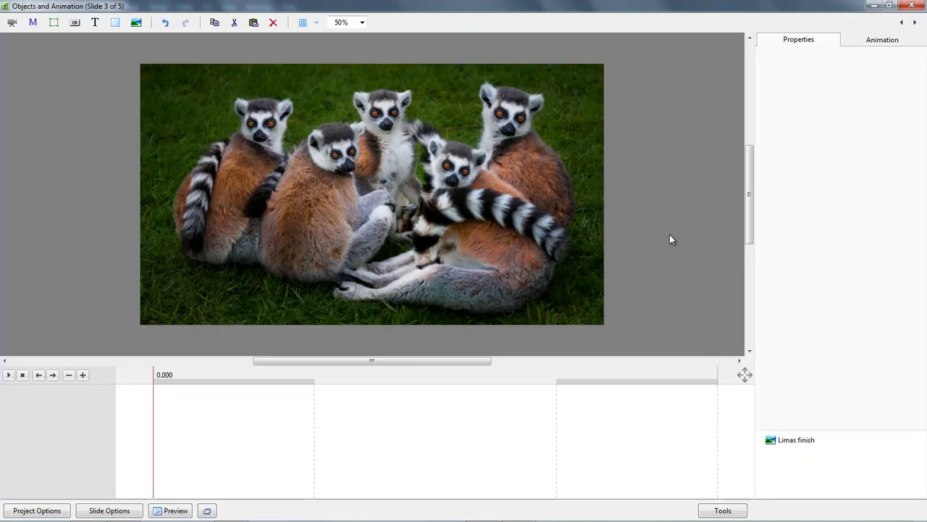
key(ctrl)
key(ctrl+v)
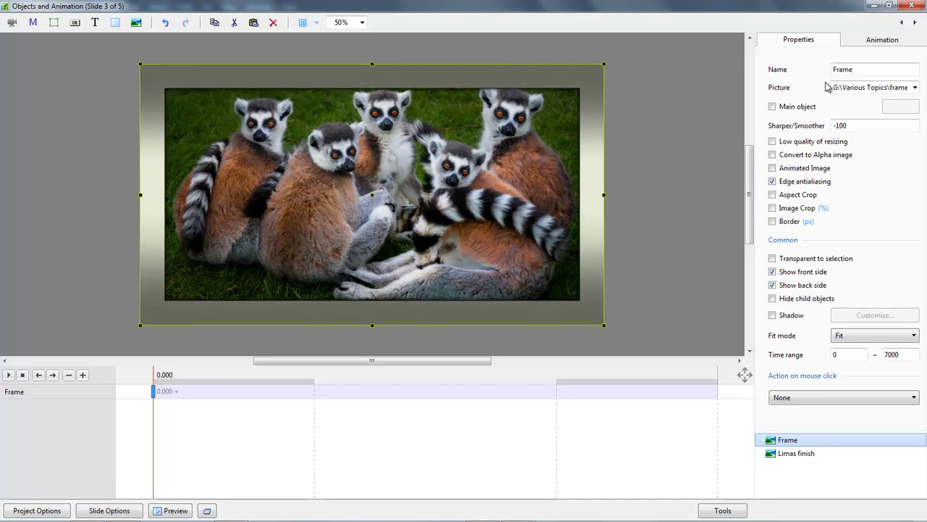
Paste the copied Frame object onto the bald eagle slide without a parent object, and close the Objects and Animation editor.
click(916, 23)
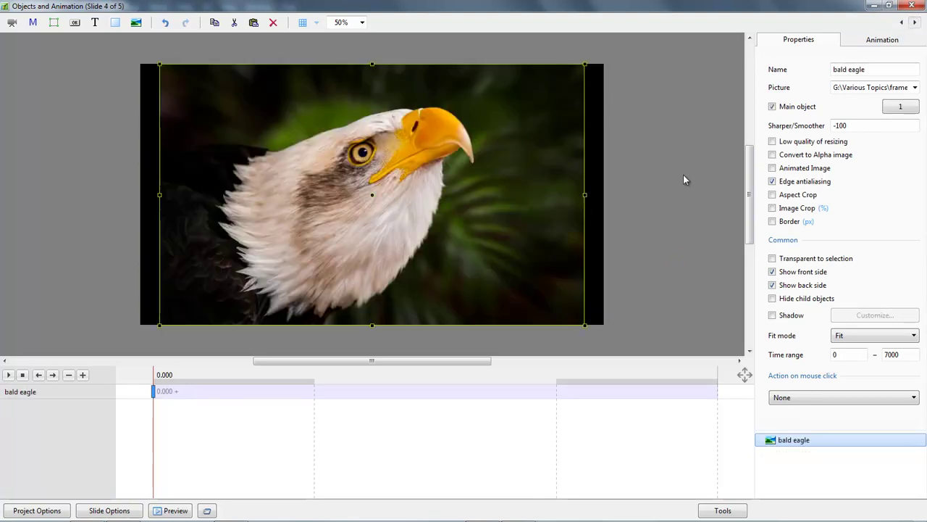
click(682, 177)
key(ctrl)
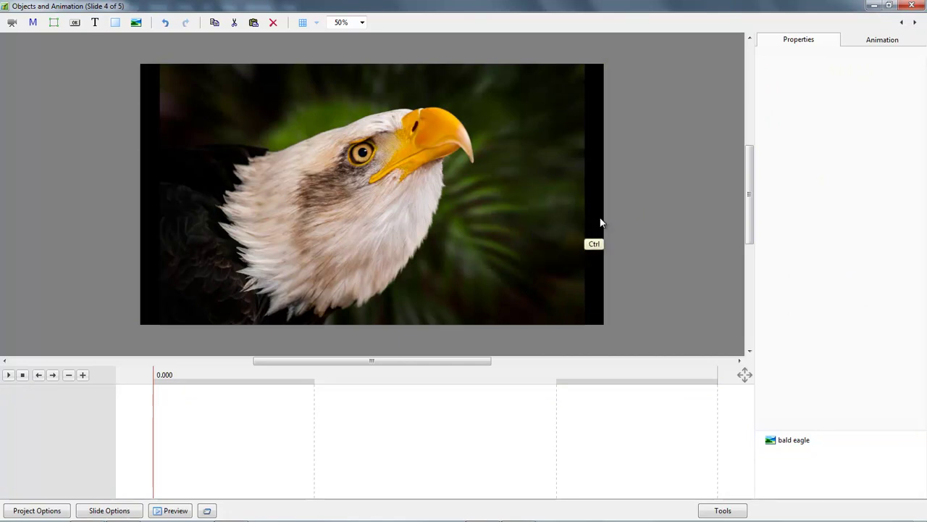
key(ctrl+v)
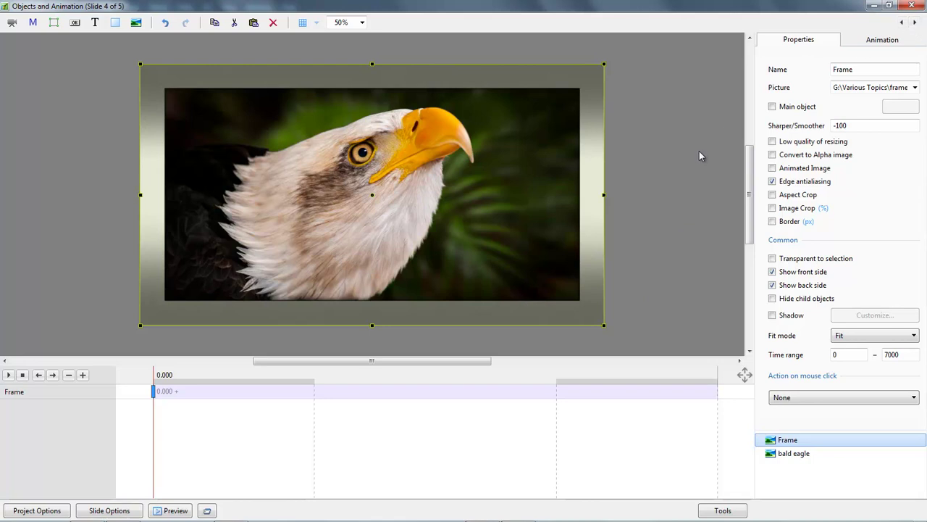
click(914, 6)
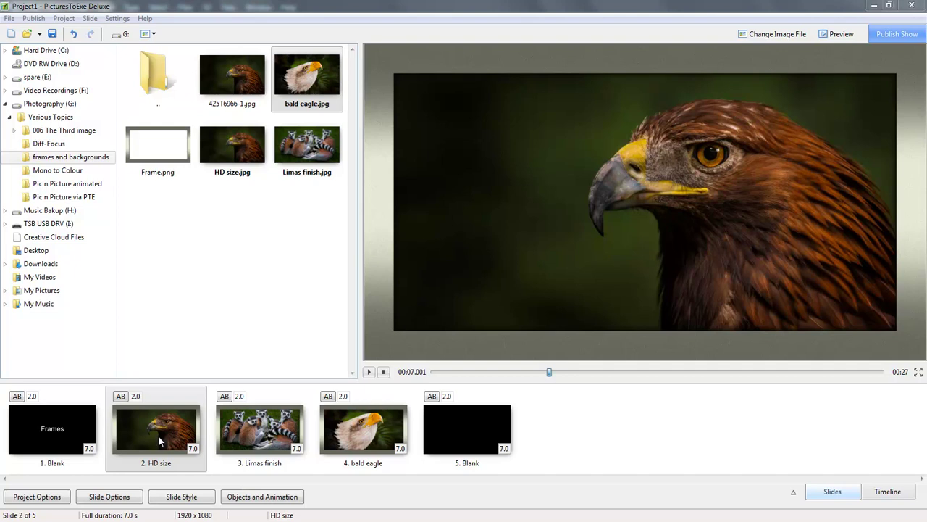
In the Limas finish slide's object animation settings, reduce the lemur picture's zoom to 90% in both X and Y.
click(258, 429)
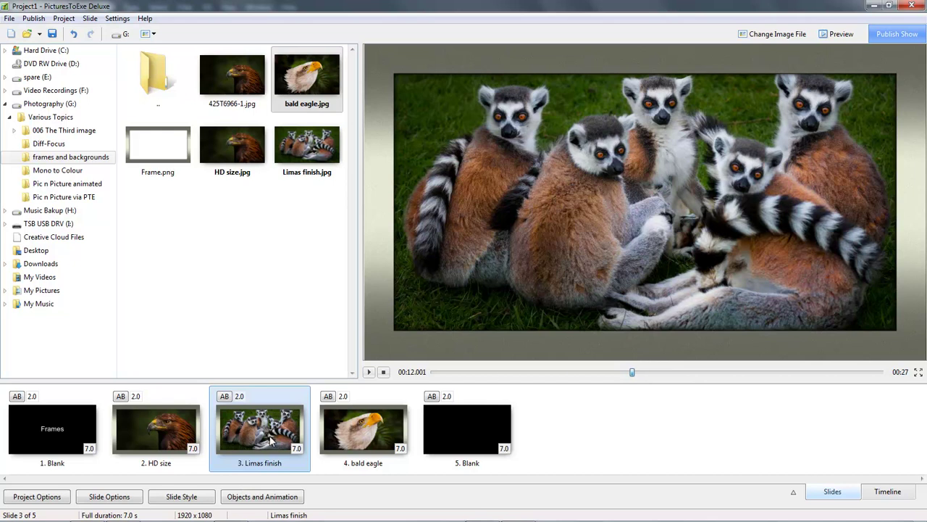
click(262, 497)
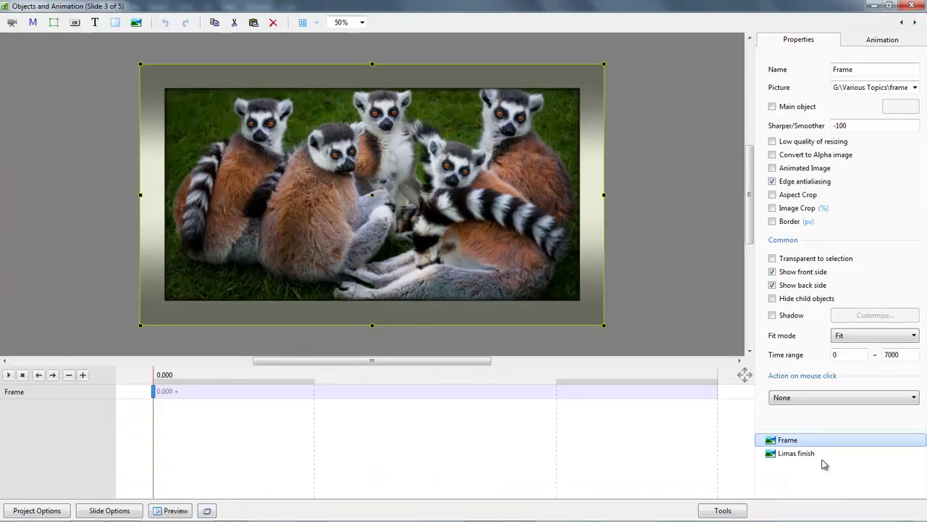
click(797, 455)
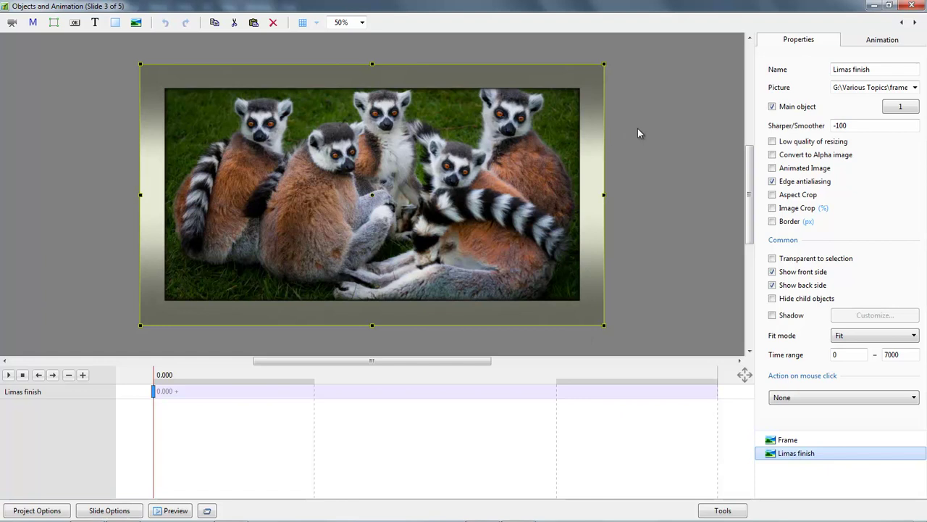
click(883, 41)
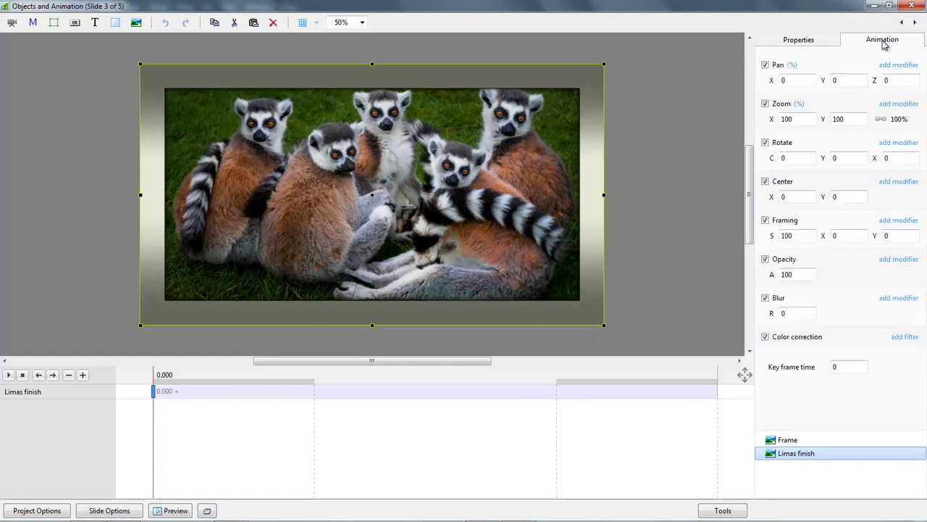
click(797, 120)
click(797, 120)
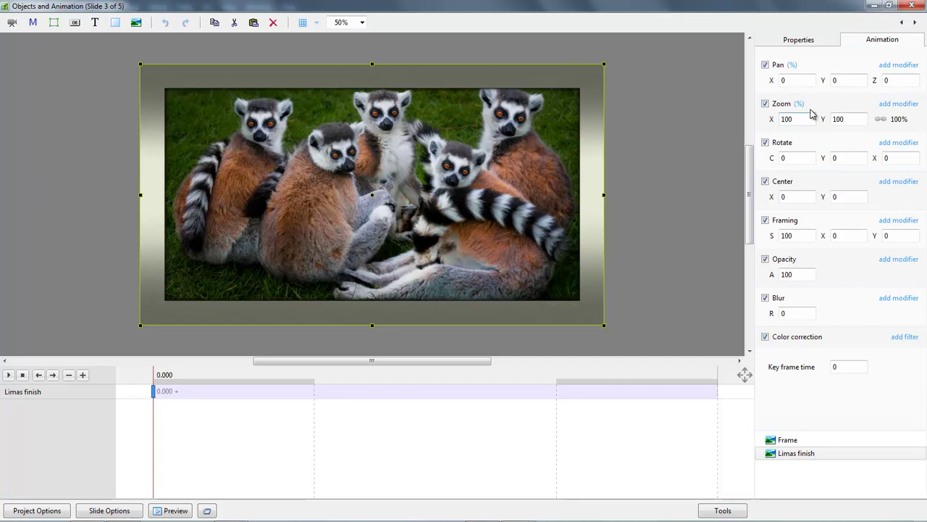
scroll(811, 115, down, 3)
scroll(811, 115, down, 5)
scroll(811, 115, down, 2)
scroll(812, 115, down, 4)
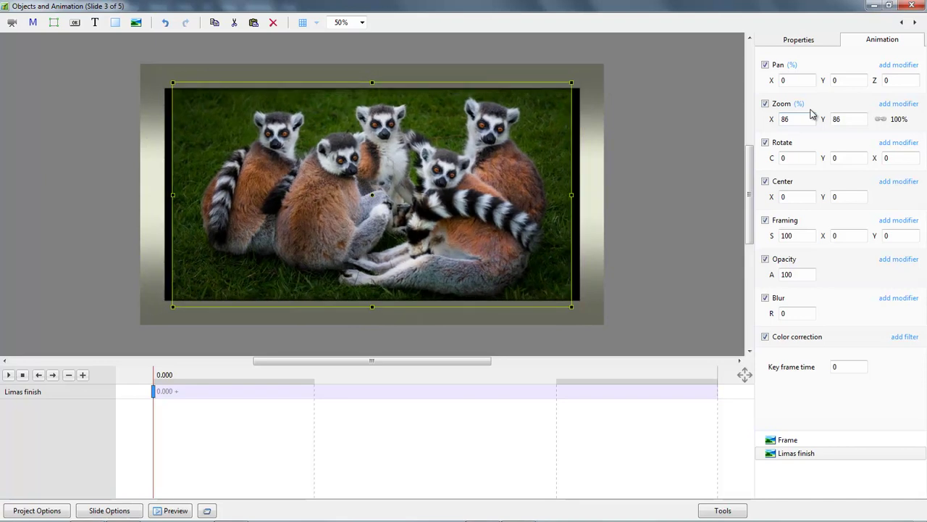
scroll(812, 114, up, 4)
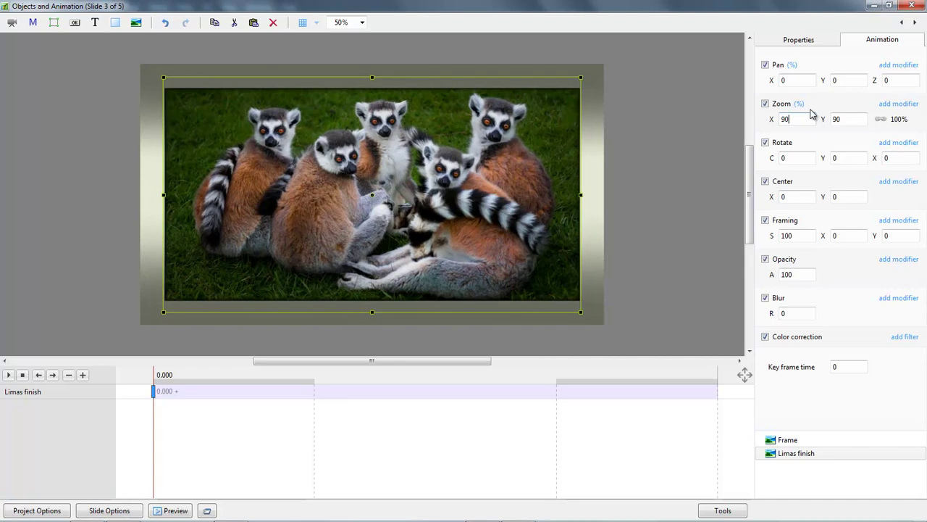
scroll(811, 114, down, 1)
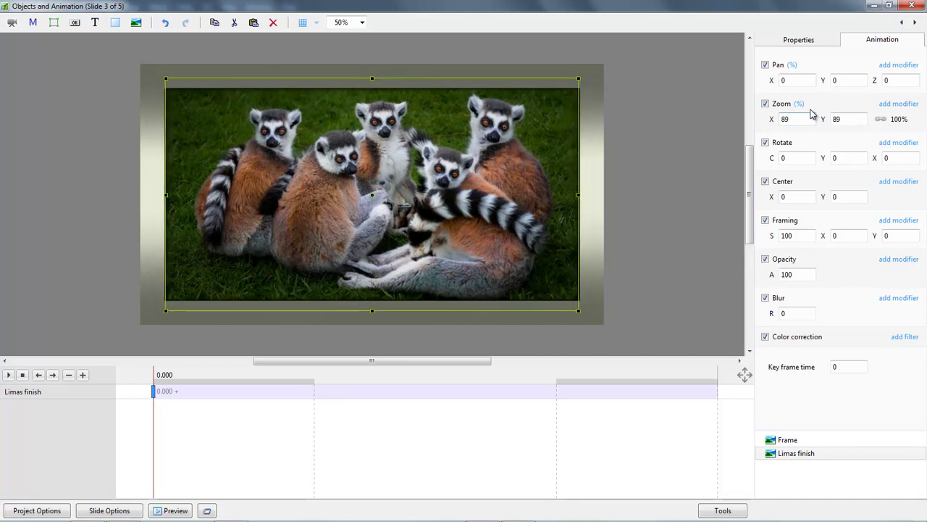
scroll(812, 114, up, 1)
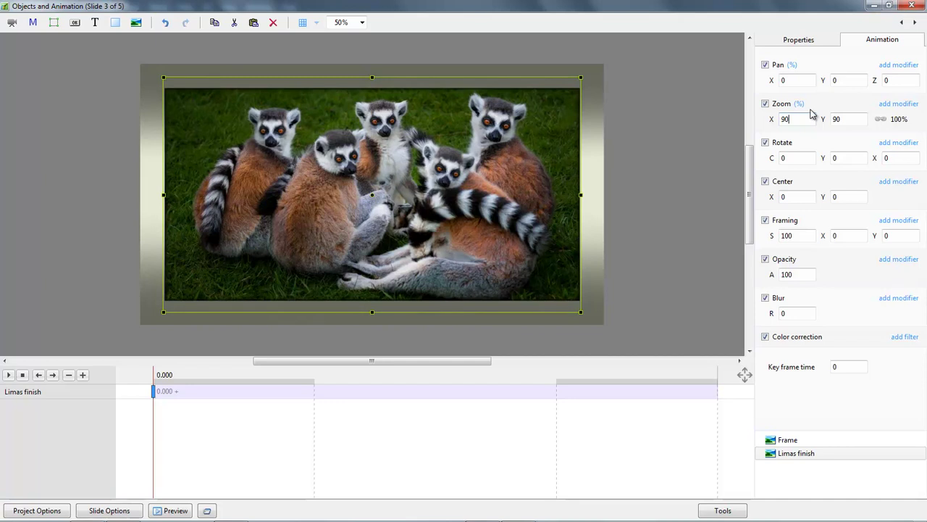
Shift the lemur picture slightly upward and compress its height to about 84% so it fits the frame opening.
drag(391, 276, 391, 271)
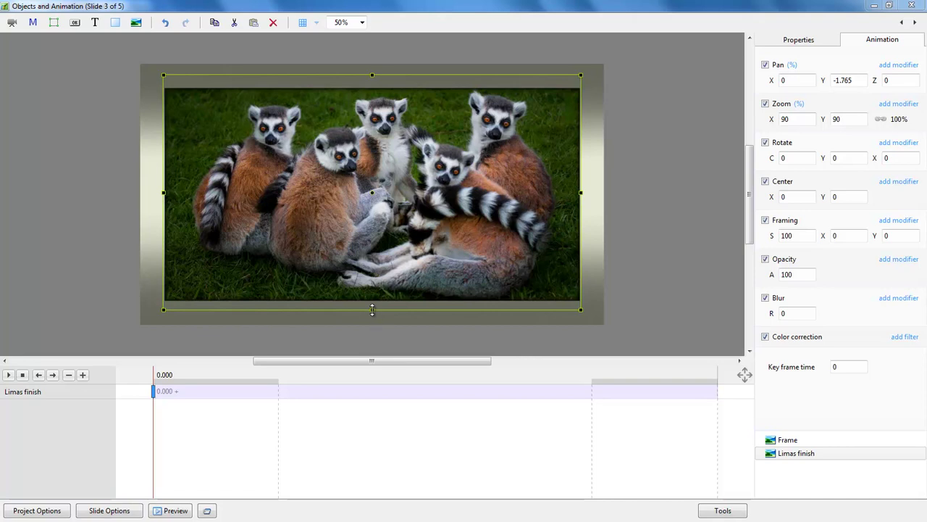
mouse_move(373, 310)
mouse_down()
mouse_move(368, 296)
mouse_move(367, 304)
mouse_up()
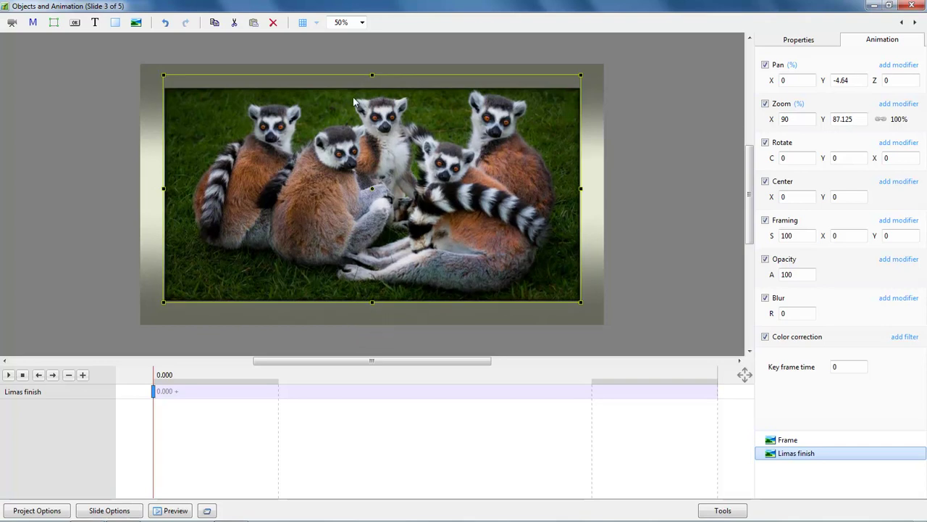
drag(372, 76, 369, 83)
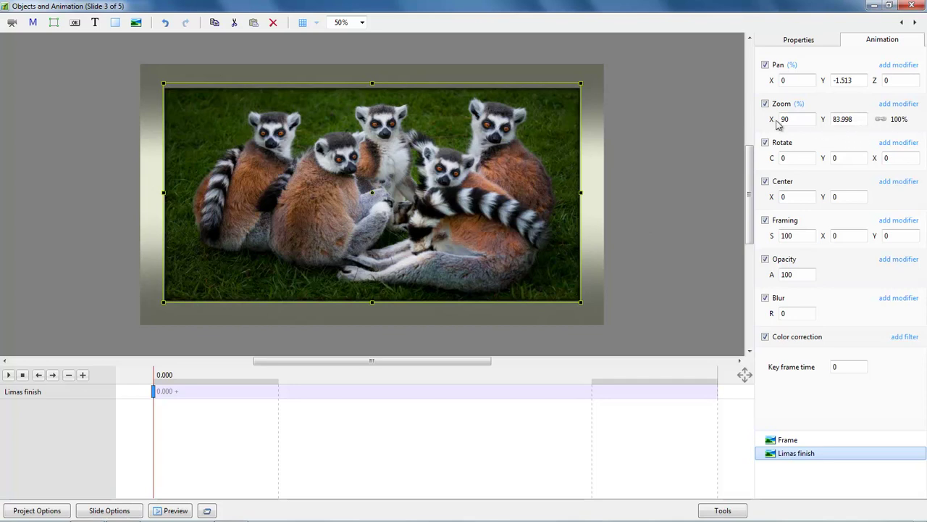
click(881, 120)
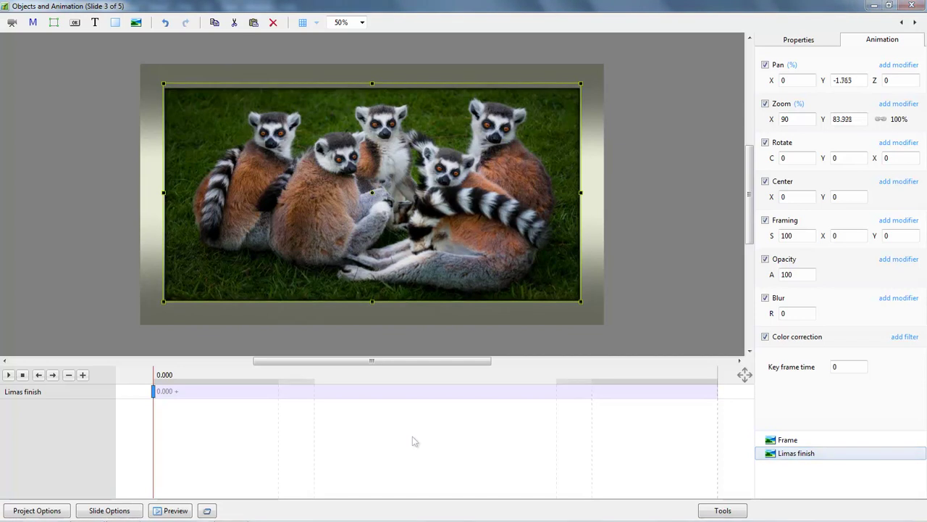
Go to the bald eagle slide and set the bald eagle picture's zoom to 98% in both X and Y.
click(915, 23)
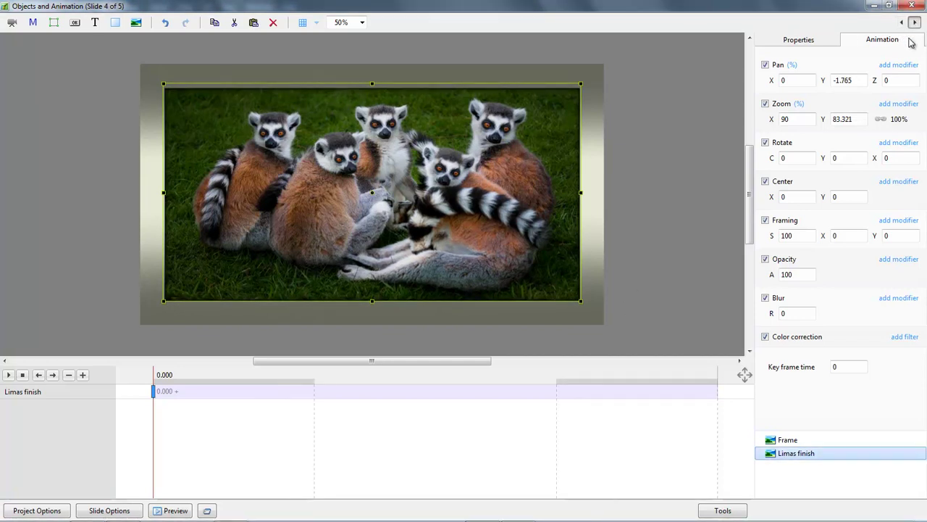
click(915, 23)
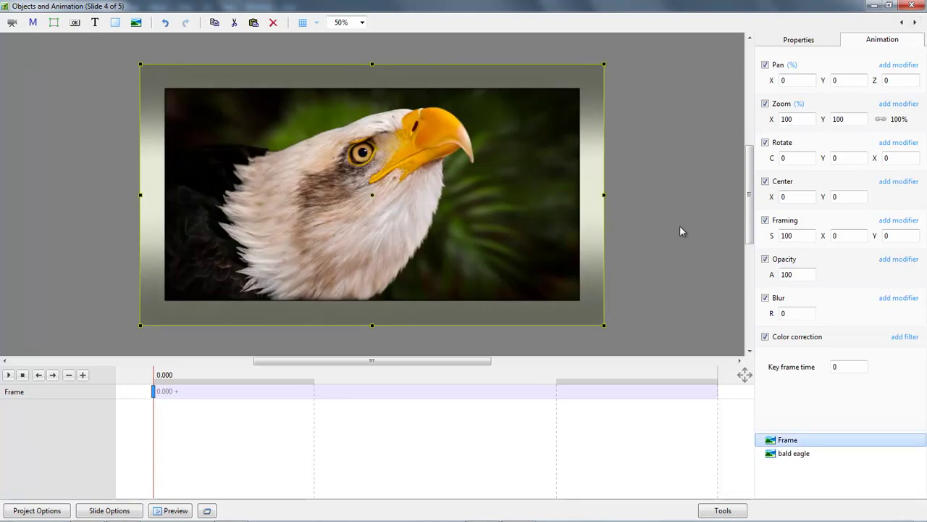
click(791, 454)
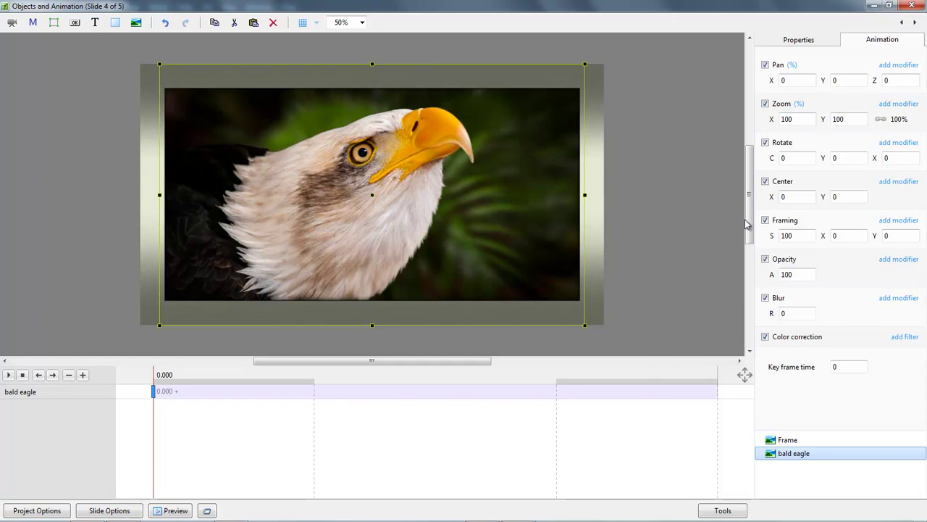
double_click(797, 119)
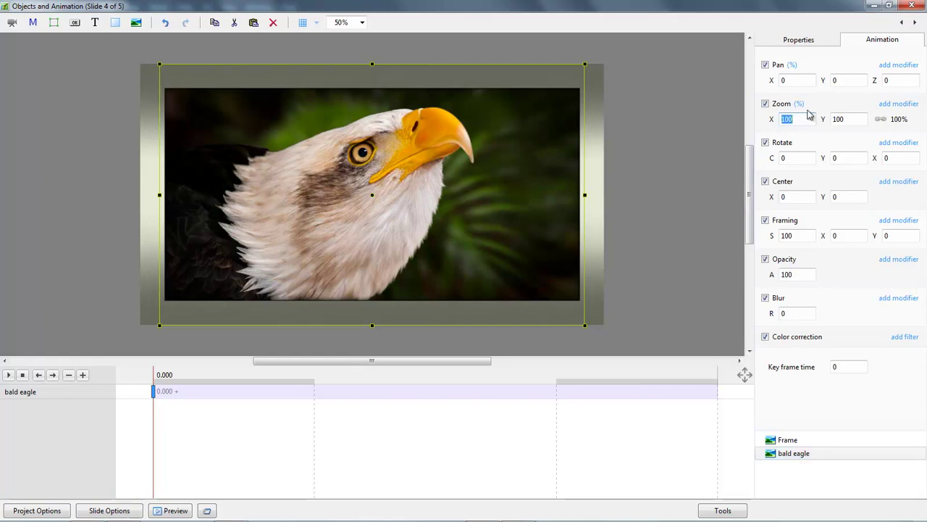
text(98)
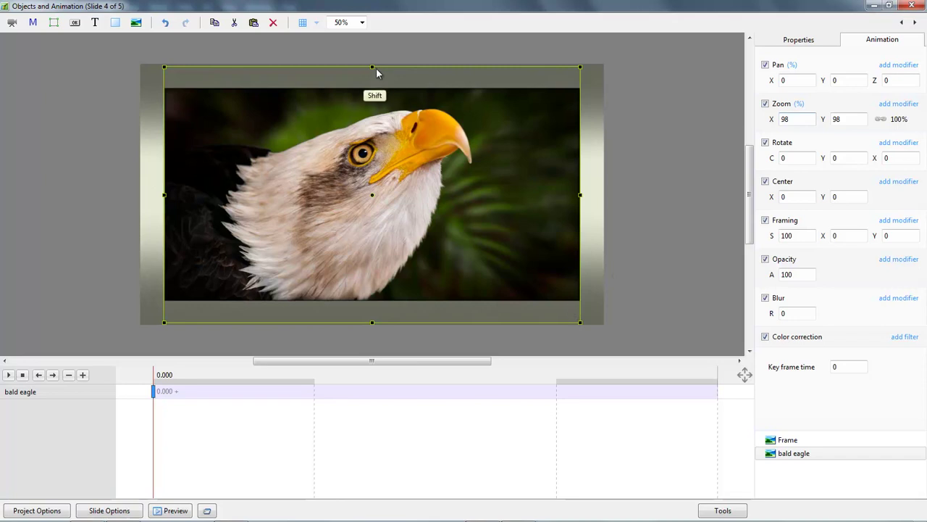
Compress the bald eagle picture's height to about 91% and set its vertical pan to -7.01 to fit the frame opening.
drag(373, 68, 372, 75)
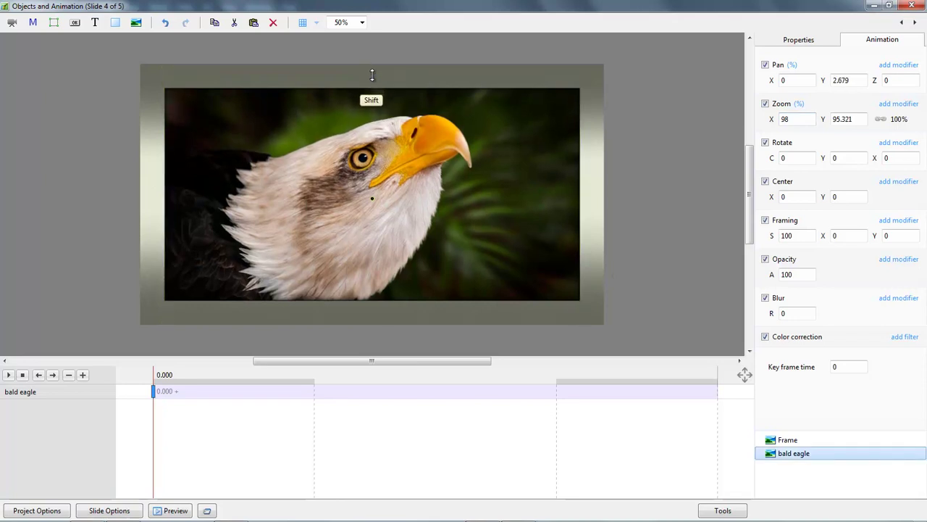
drag(372, 320, 371, 310)
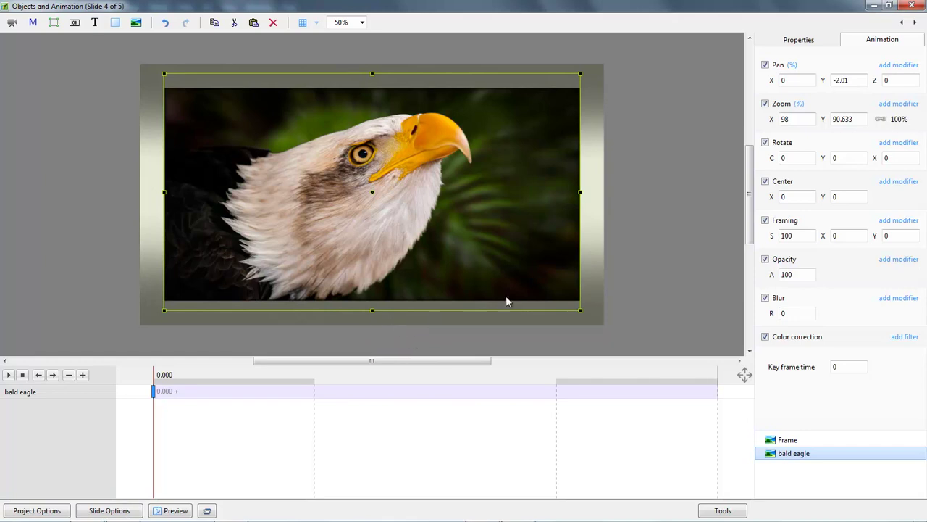
click(852, 80)
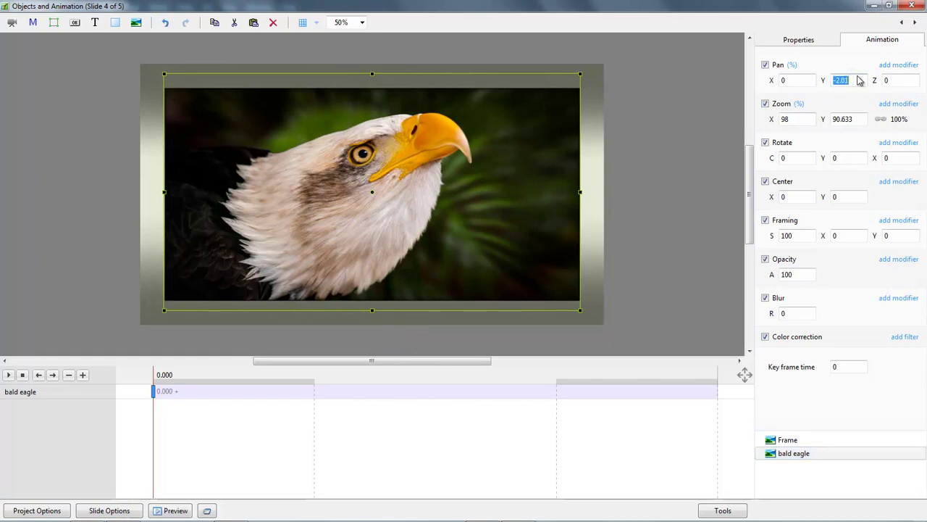
scroll(858, 80, down, 3)
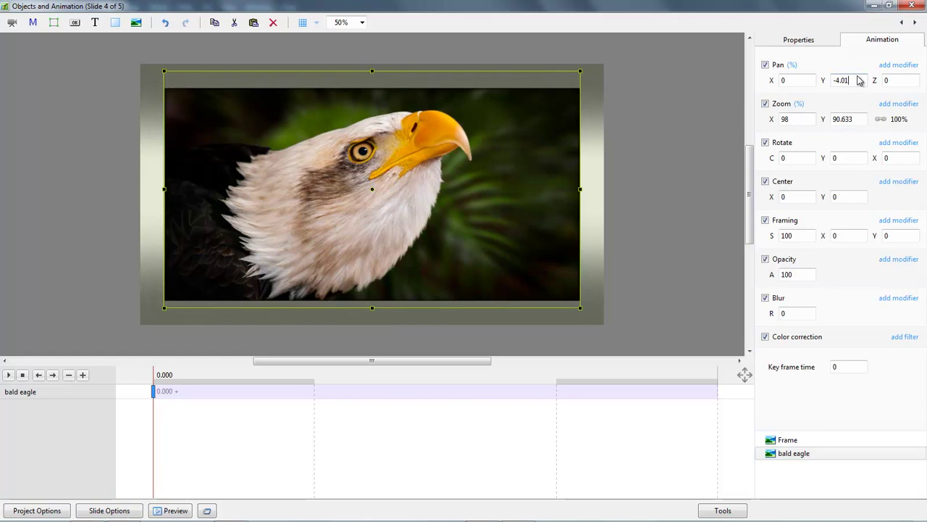
scroll(858, 80, down, 1)
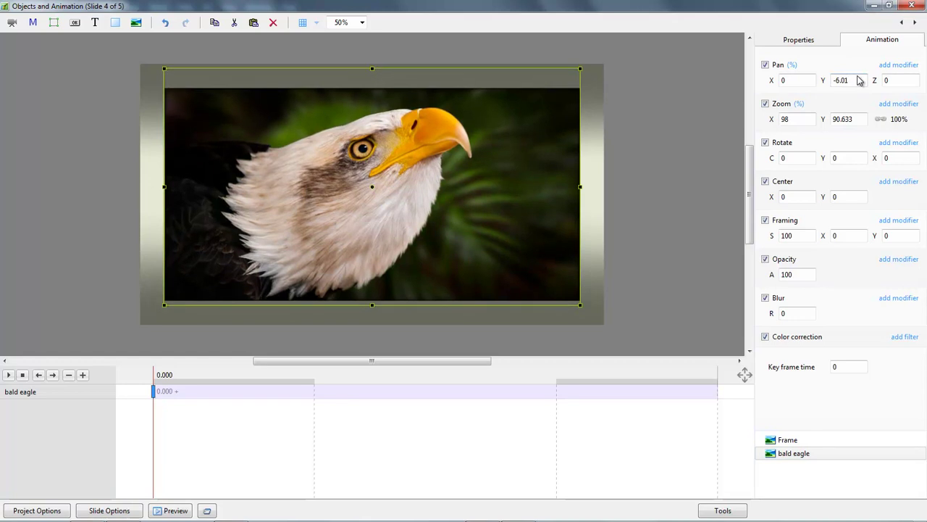
scroll(858, 80, down, 1)
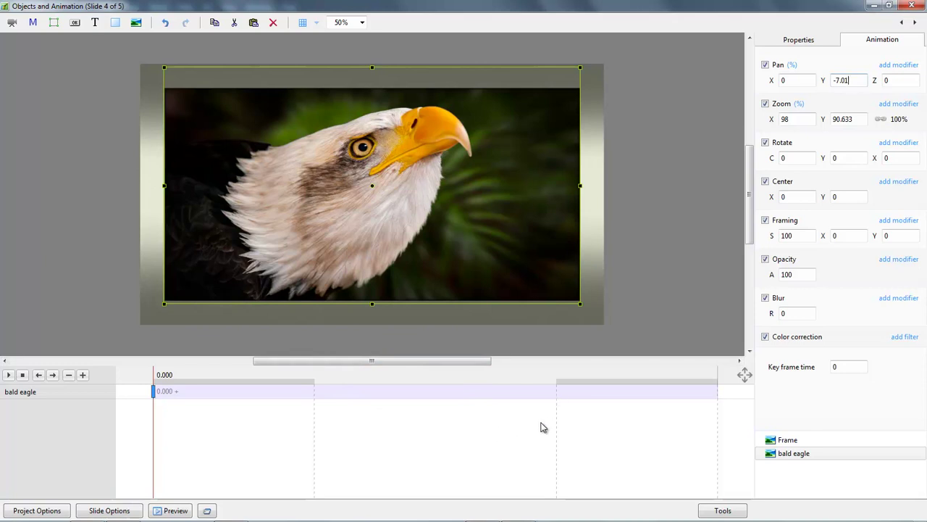
Add a key frame for the bald eagle picture at 7.000 and enlarge it there to about 156% by 144%.
click(717, 394)
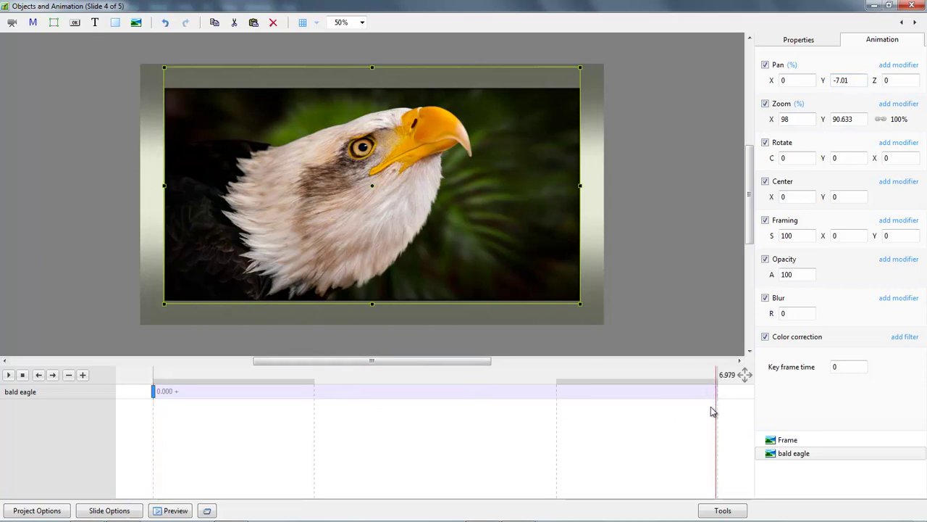
click(717, 395)
click(717, 394)
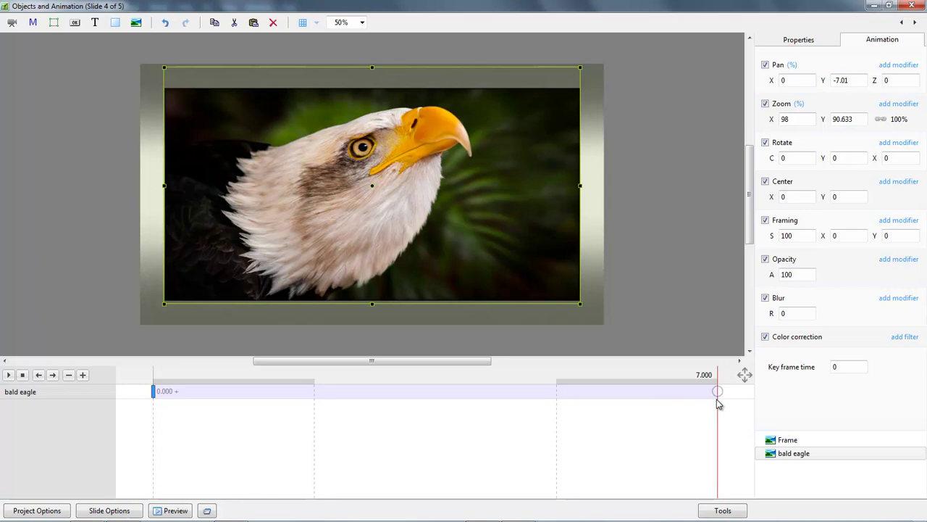
key(Insert)
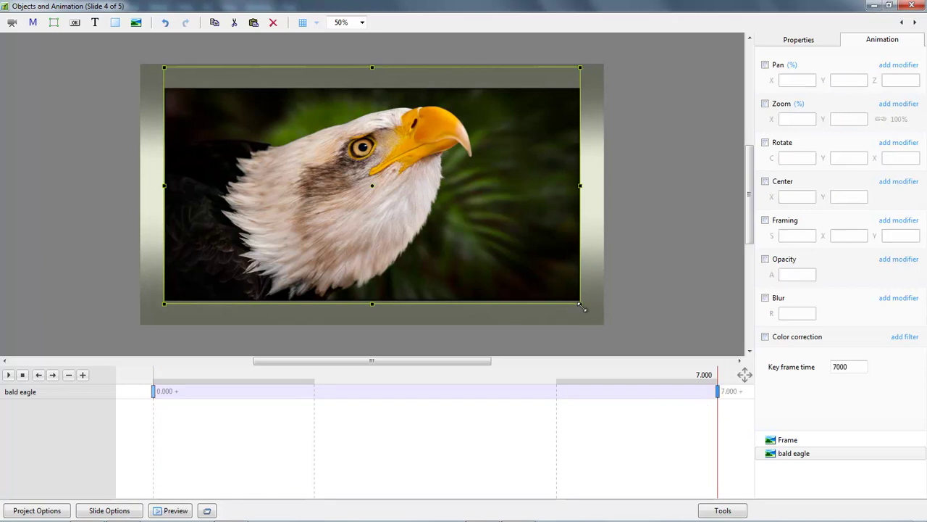
drag(580, 305, 713, 371)
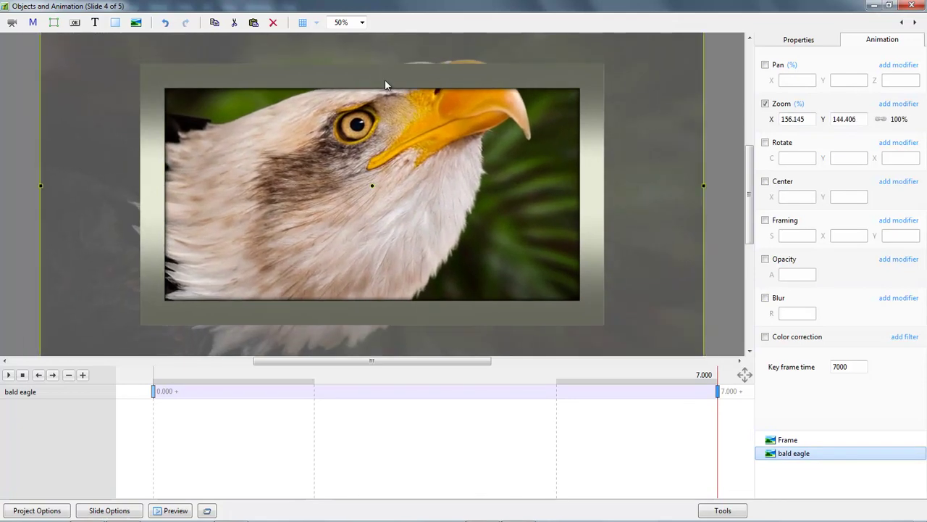
click(364, 21)
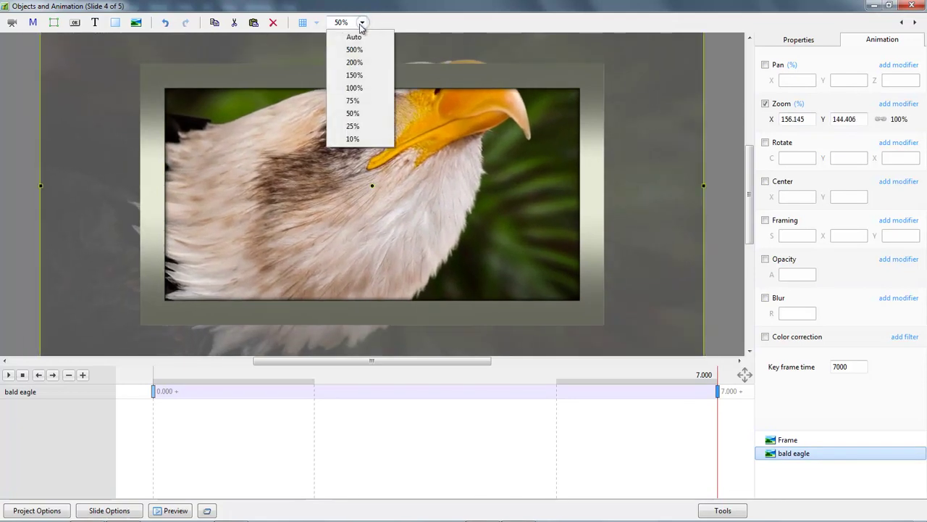
click(353, 127)
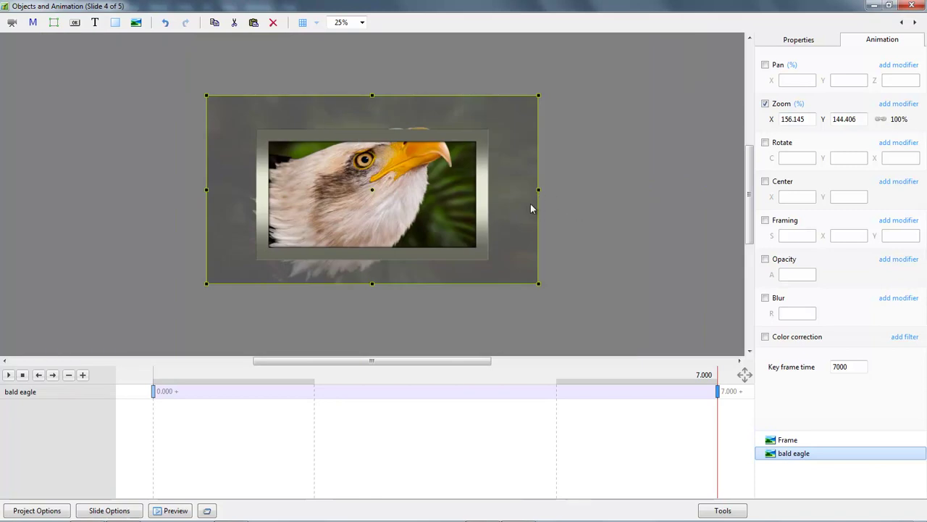
Enable Pan on the bald eagle picture's end key frame and set its Y value to 32.99.
click(766, 66)
double_click(852, 81)
scroll(870, 81, up, 11)
scroll(871, 80, up, 20)
scroll(870, 80, up, 1)
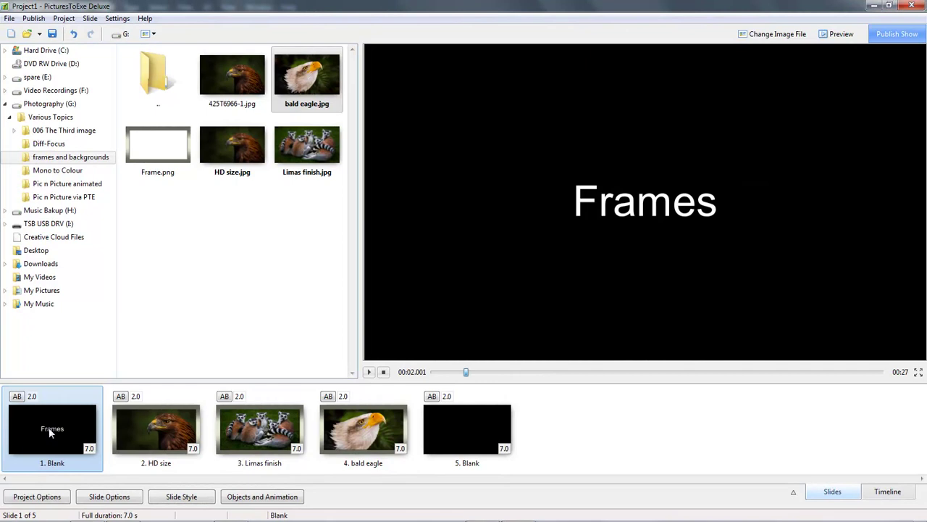
Set the bald eagle slide's duration to 15 seconds.
click(403, 450)
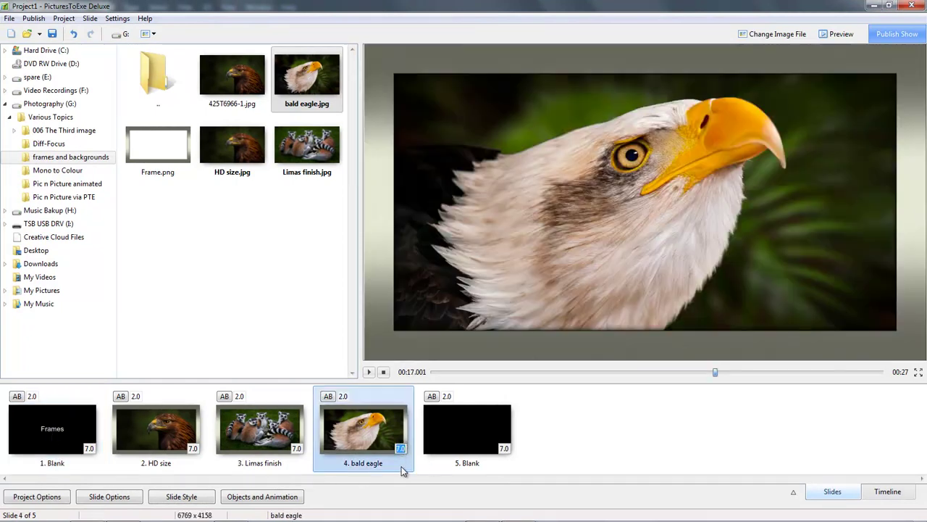
text(15)
double_click(402, 448)
Set the duration of the HD size and Limas finish slides together to 9 seconds.
click(265, 437)
ctrl+click(200, 455)
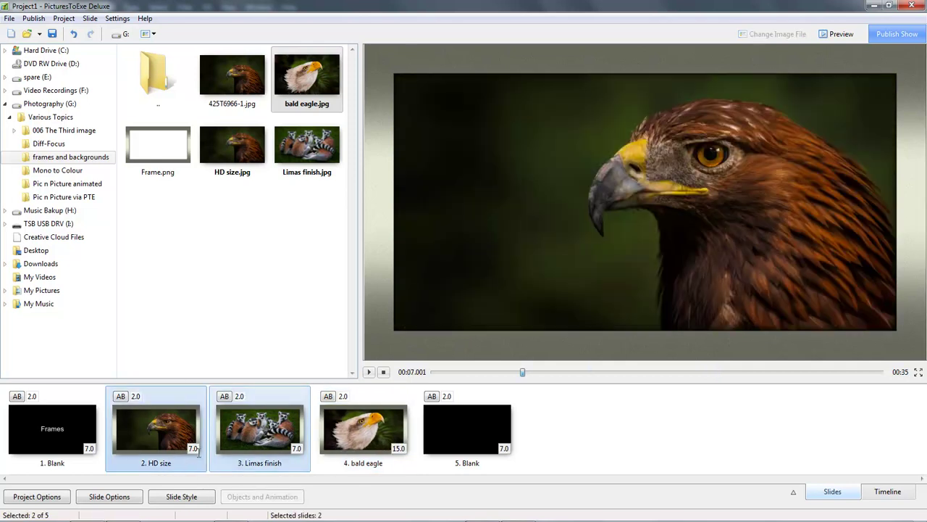
double_click(297, 448)
text(9)
key(Return)
Play the slideshow from the Frames title slide through to the closing blank slide to check the framed pictures.
click(58, 431)
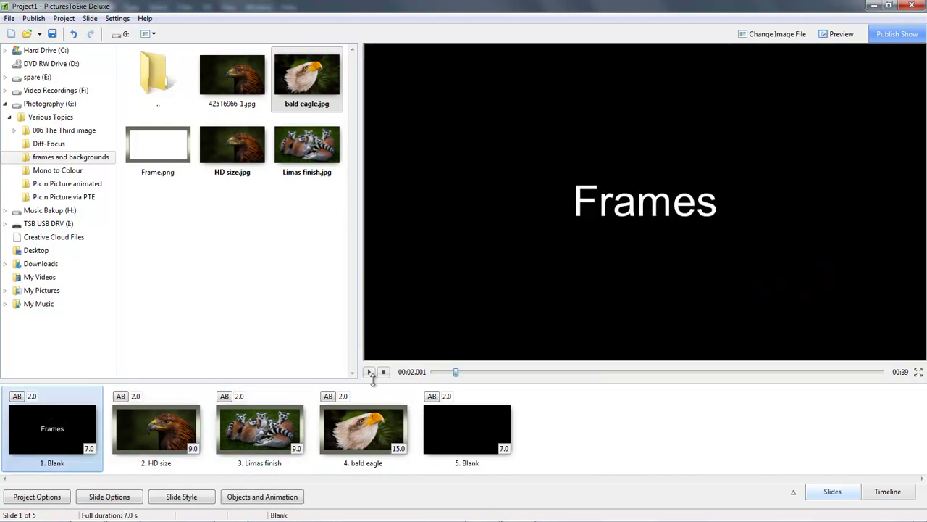
click(368, 372)
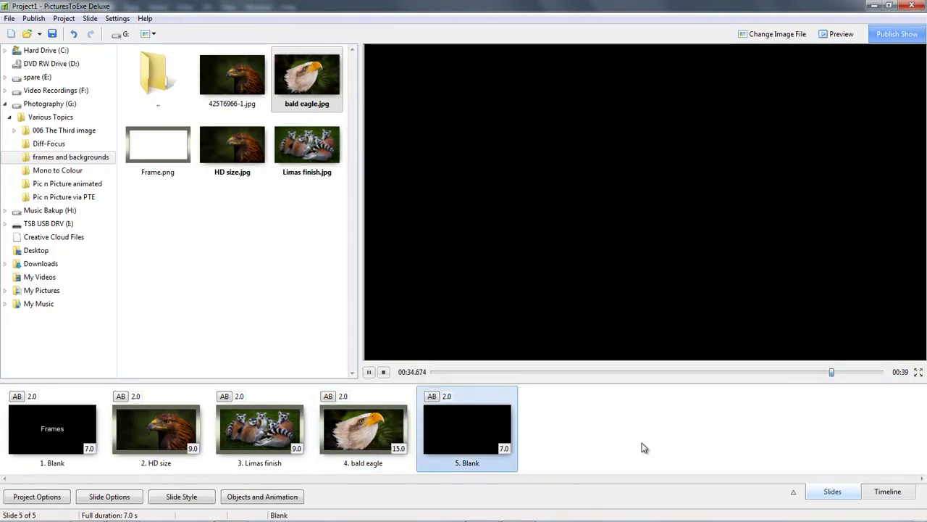
key(space)
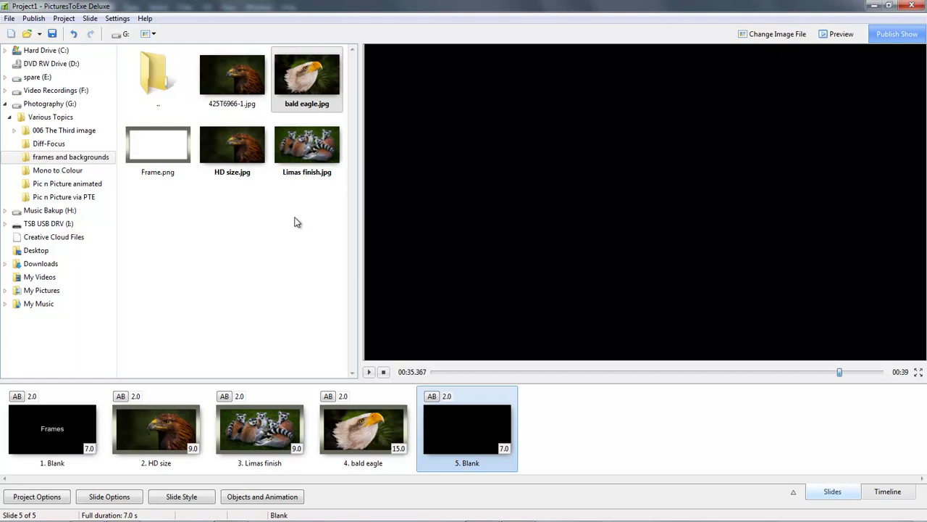
Insert HD size.jpg as a new slide between the bald eagle slide and the closing blank slide.
click(232, 152)
drag(441, 346, 410, 458)
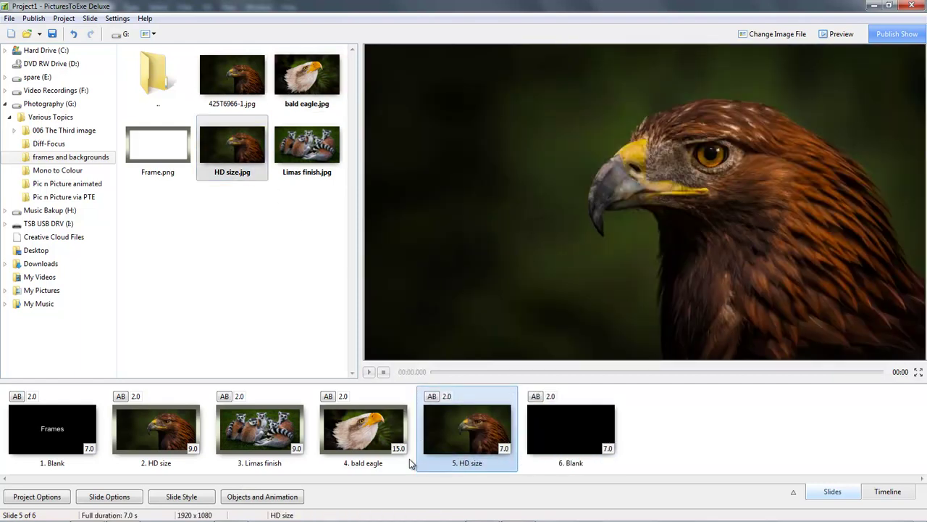
In the bald eagle slide's object animation, move the picture's end key frame well before the slide's end.
click(375, 433)
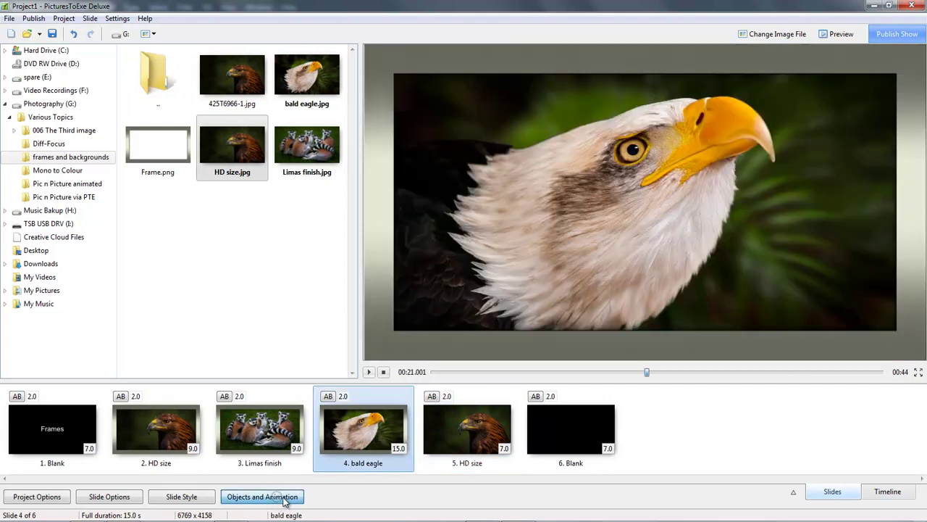
click(262, 497)
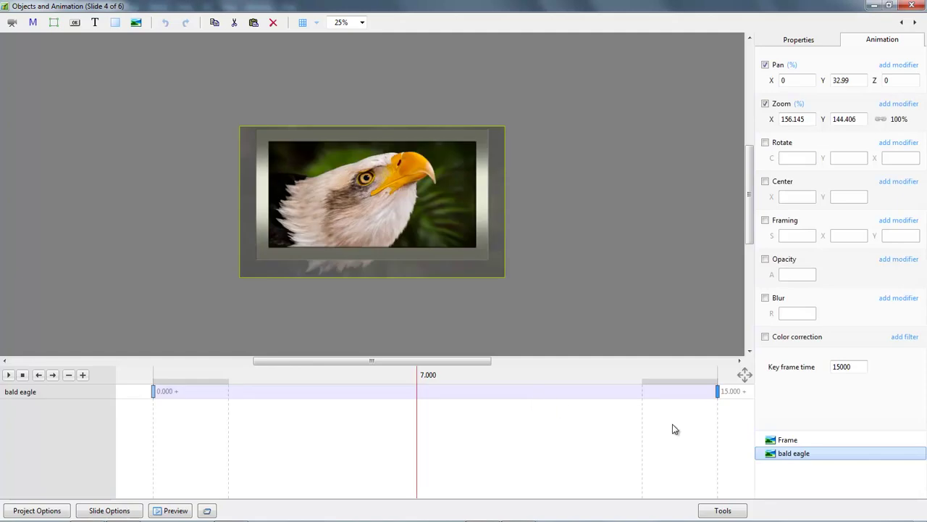
drag(718, 393, 580, 402)
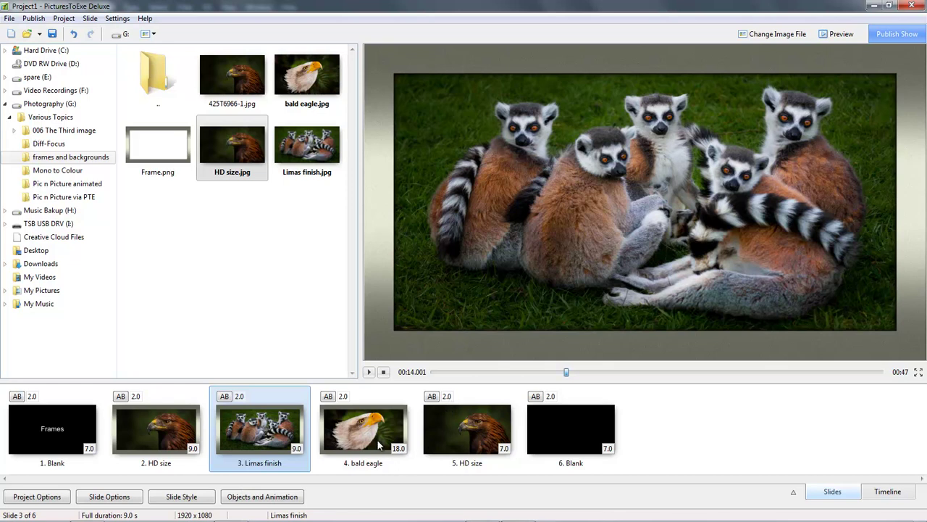
Play the slideshow from the Limas finish slide through the bald eagle animation and stop it on the following slide.
click(369, 373)
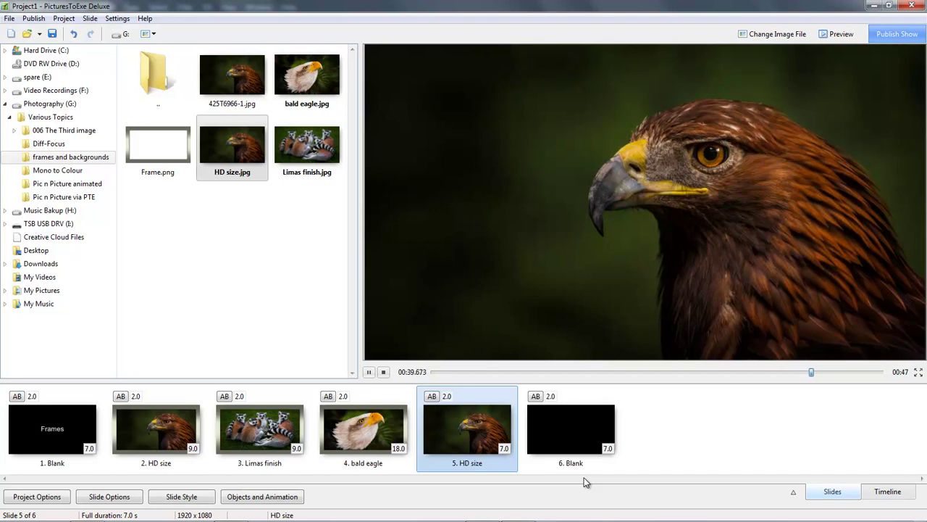
click(384, 372)
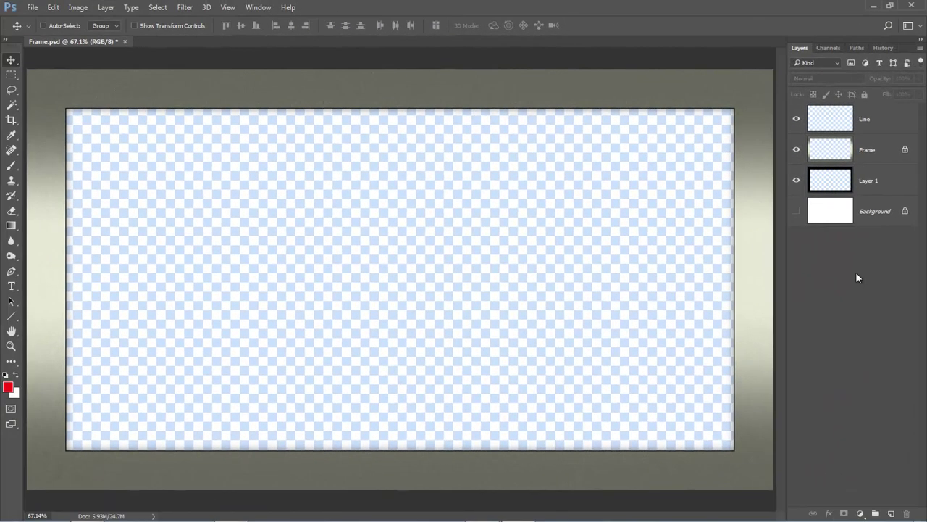
In Frame.psd in Photoshop, rename Layer 1 to Shadow and duplicate that layer.
double_click(867, 181)
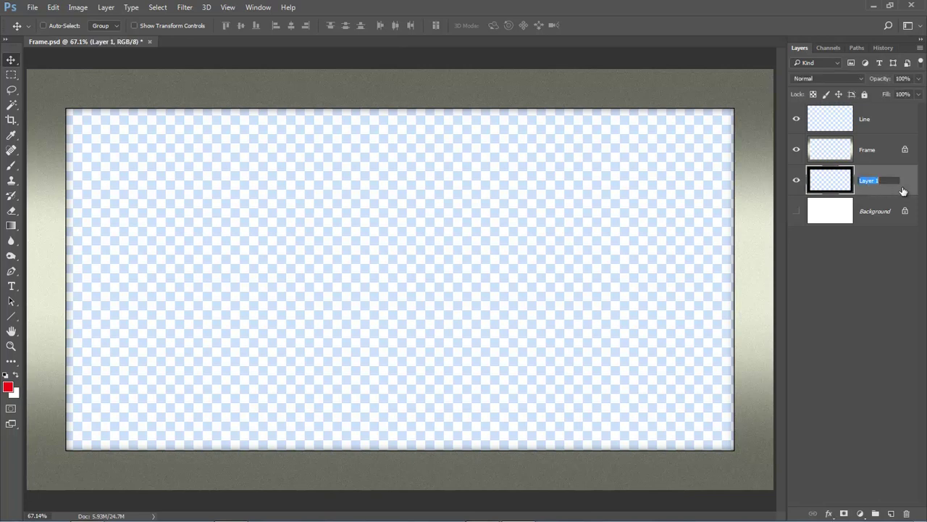
text(Shadow)
click(832, 181)
drag(832, 181, 893, 515)
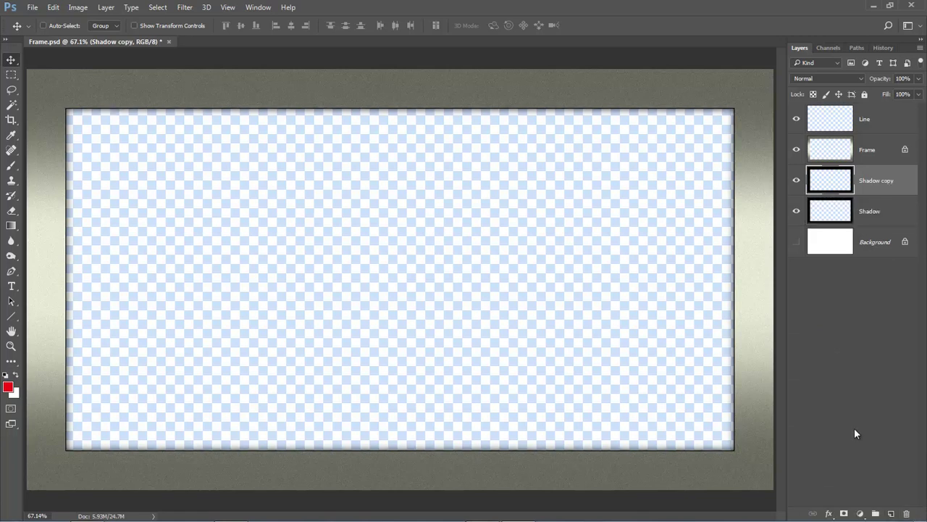
Show the Background layer and compare the frame's inner shadow with and without the Shadow copy layer, leaving the copy visible.
click(796, 242)
click(796, 181)
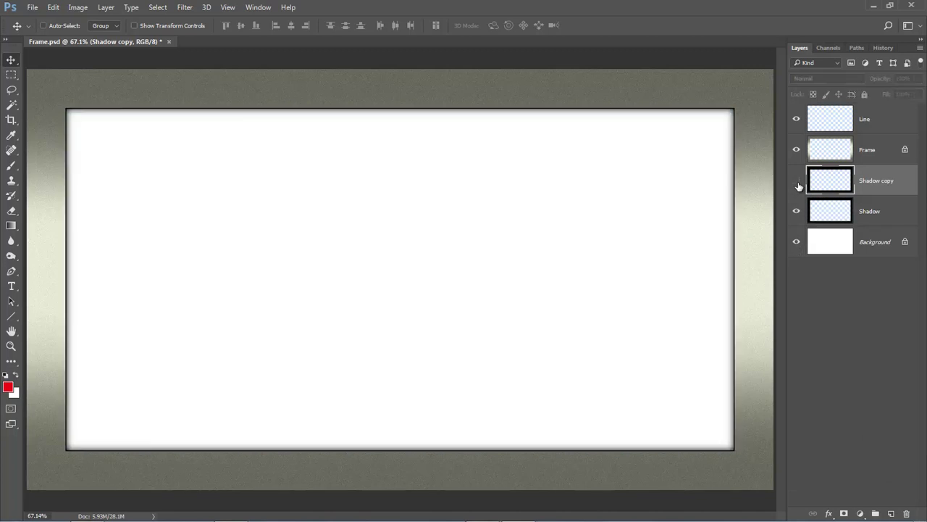
click(796, 181)
click(797, 181)
click(796, 181)
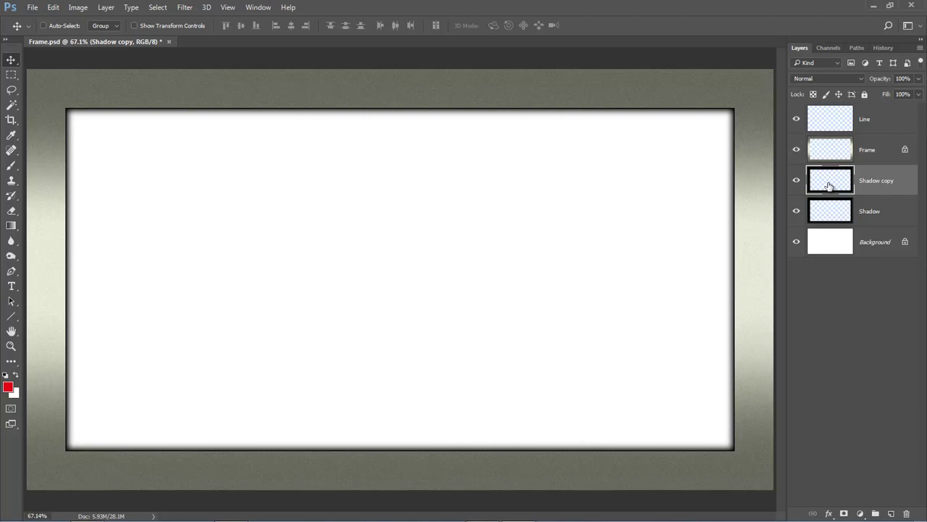
click(797, 180)
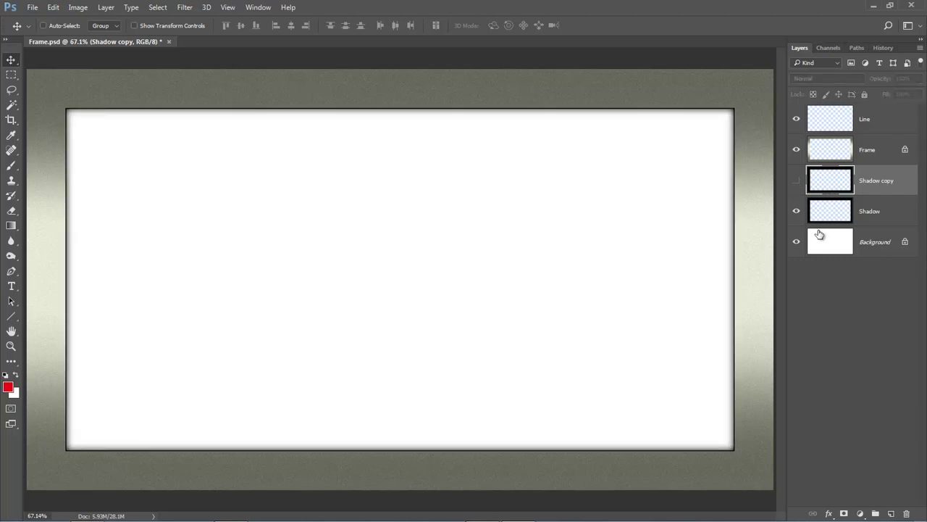
click(797, 180)
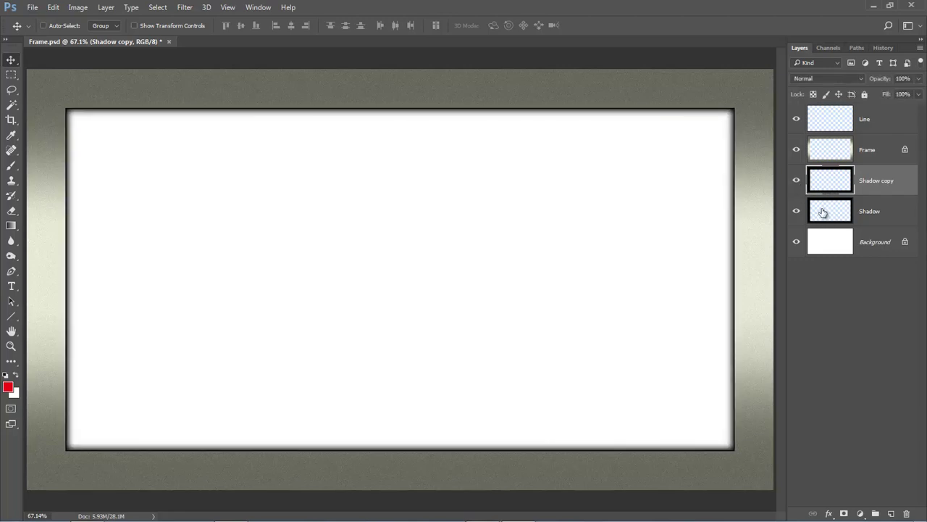
Reduce the opacity of the Shadow copy layer to soften the frame's inner shadow.
click(920, 79)
drag(919, 92, 915, 95)
drag(895, 96, 893, 96)
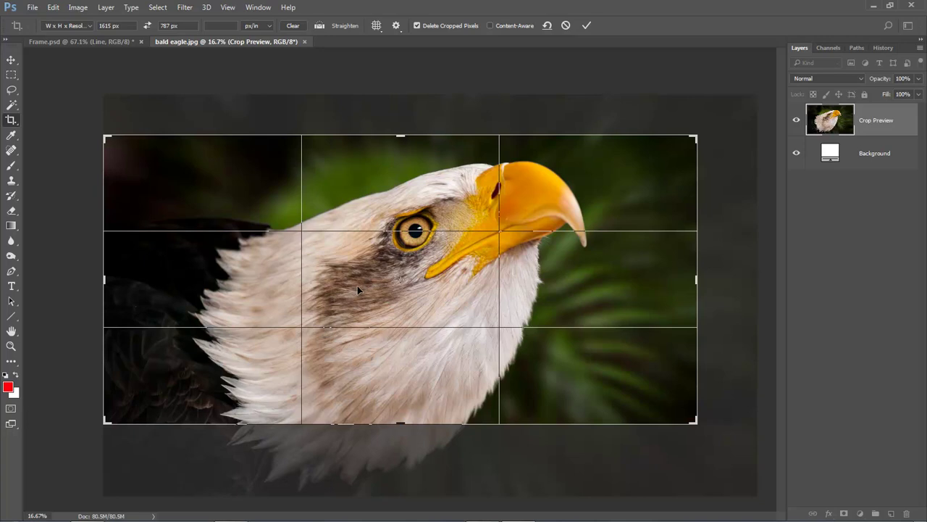
Apply the 1615 × 787 px crop to bald eagle.jpg and copy the cropped picture into Frame.psd as a new layer.
click(586, 26)
drag(217, 41, 415, 139)
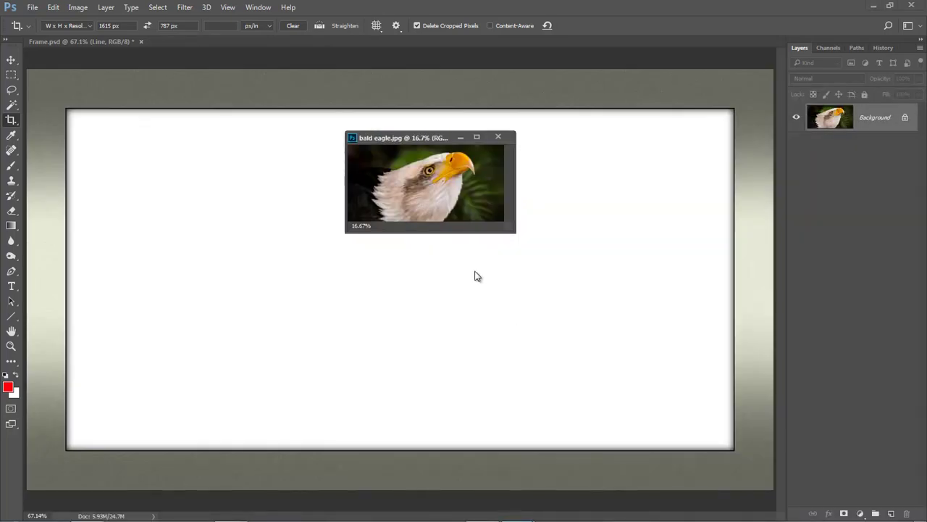
click(11, 60)
drag(397, 192, 283, 286)
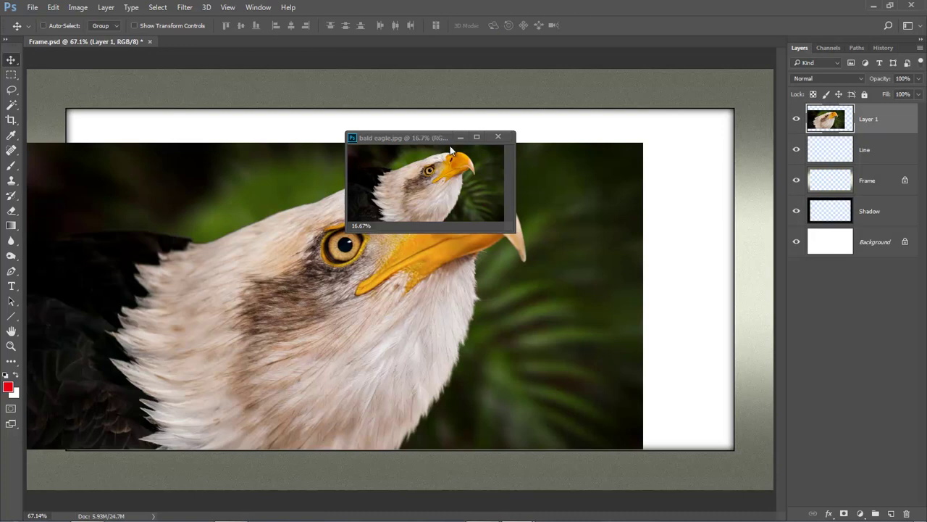
drag(431, 136, 474, 42)
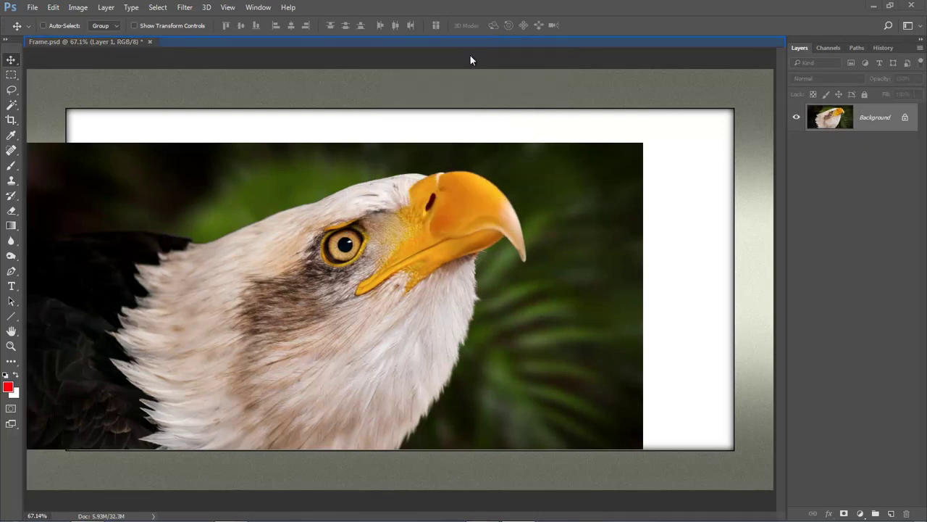
click(97, 41)
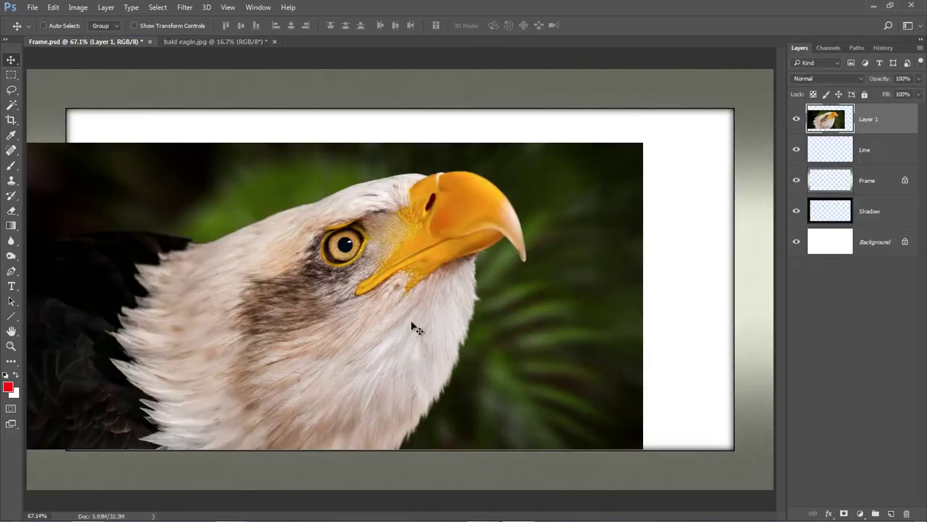
Position the eagle picture inside the frame opening, slightly above centre, with narrow even borders on both sides.
drag(309, 335, 370, 323)
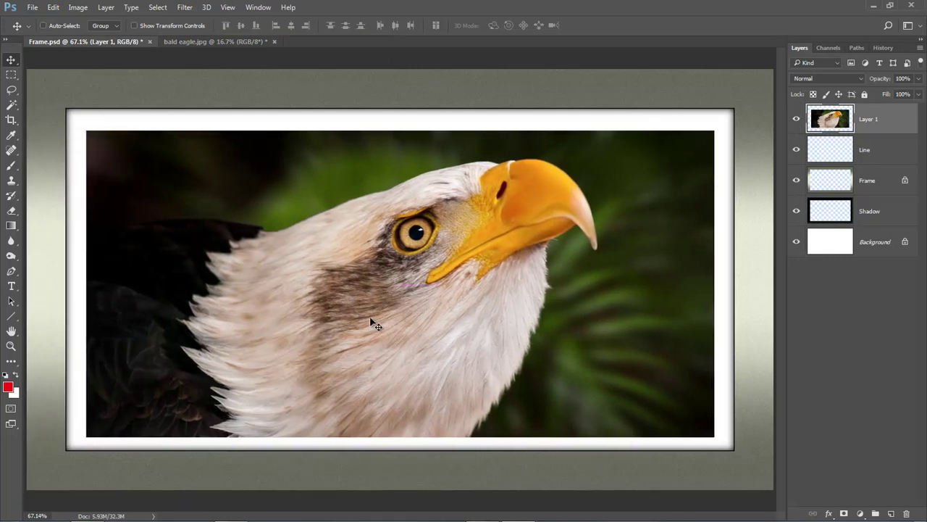
key(Up)
key(Up)
key(Up)
key(Up)
key(Up)
key(Up)
key(Up)
key(Up)
key(Right)
key(Right)
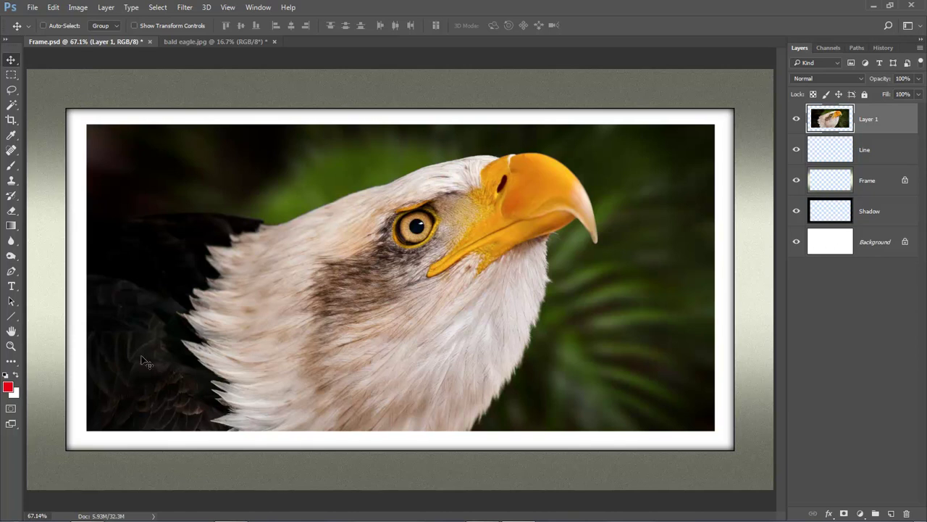
Fill the Background layer with the mid grey a09f9f.
click(8, 387)
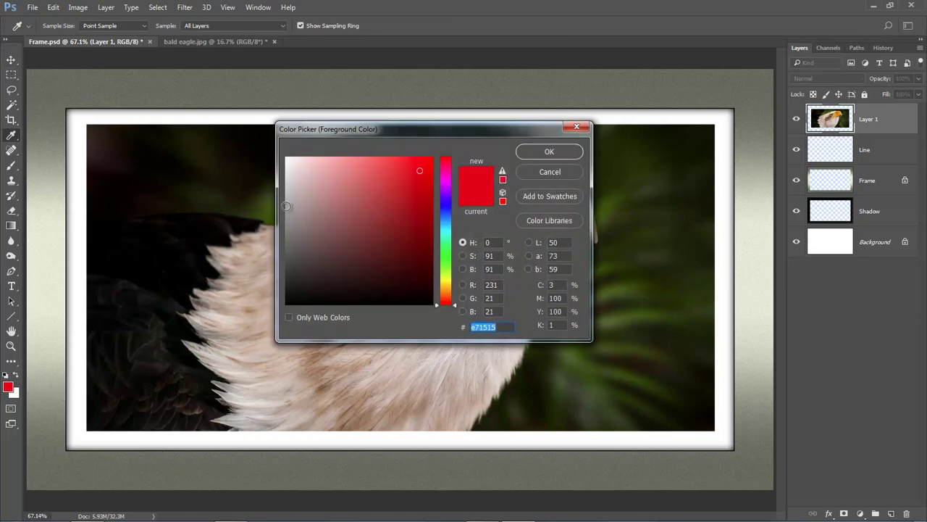
click(286, 212)
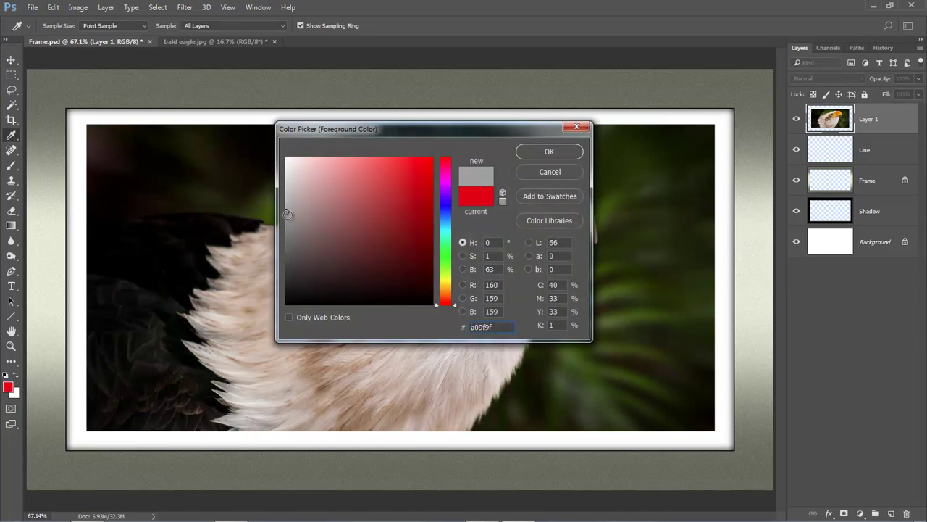
click(550, 151)
key(v)
click(863, 243)
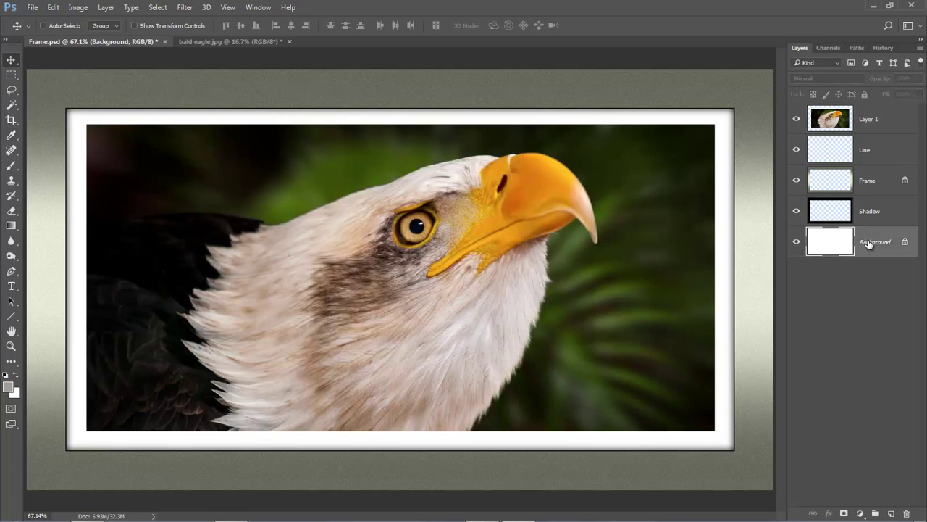
key(alt+BackSpace)
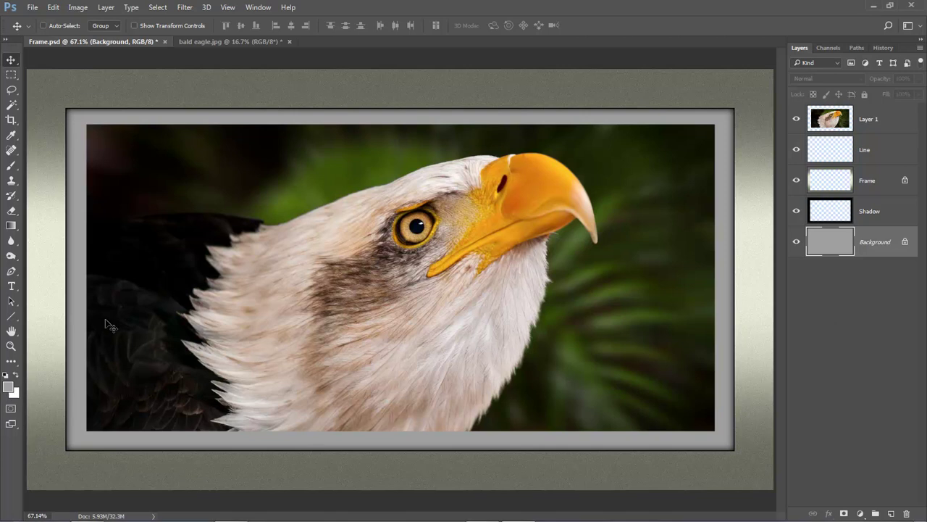
Fill the Background layer with the light grey d0cfcf.
click(8, 386)
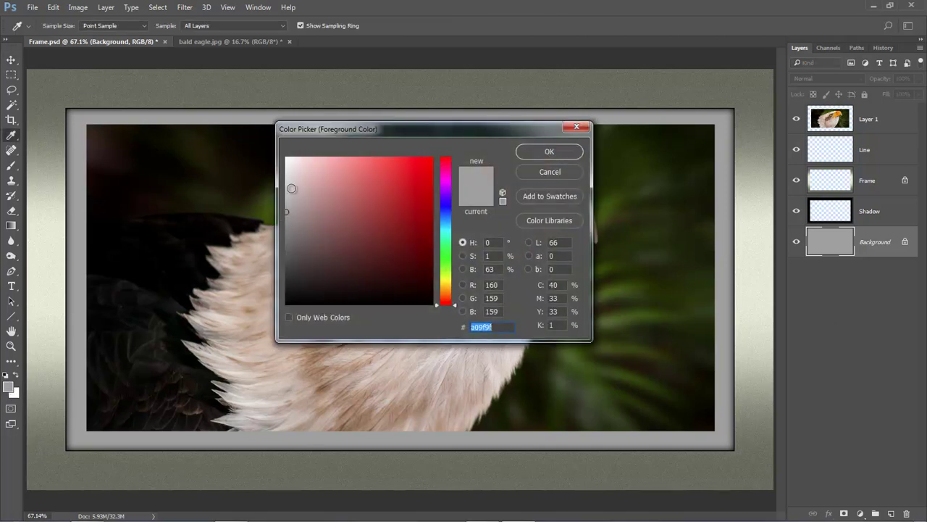
click(286, 183)
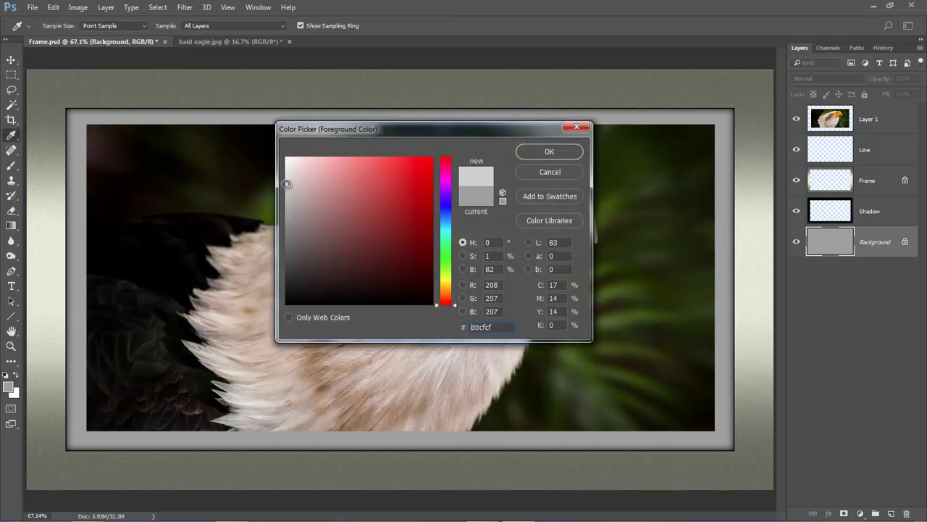
click(549, 152)
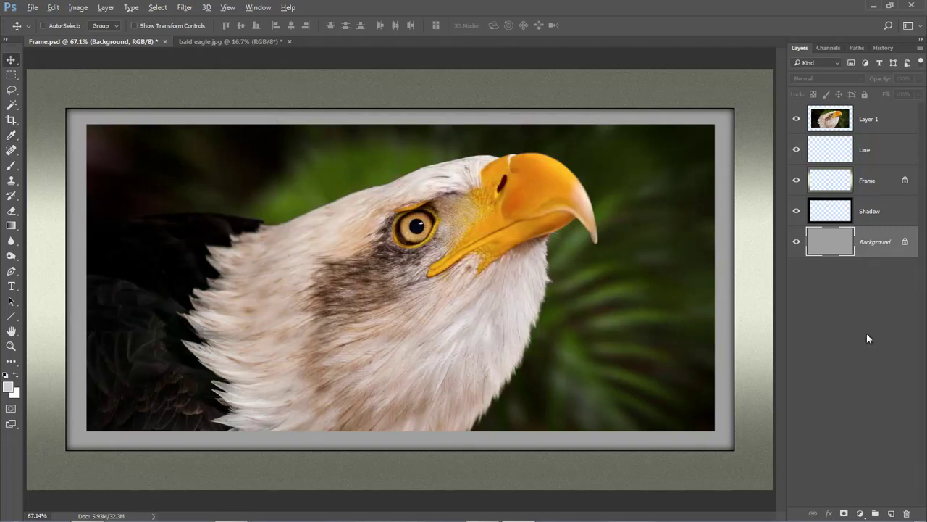
key(alt+BackSpace)
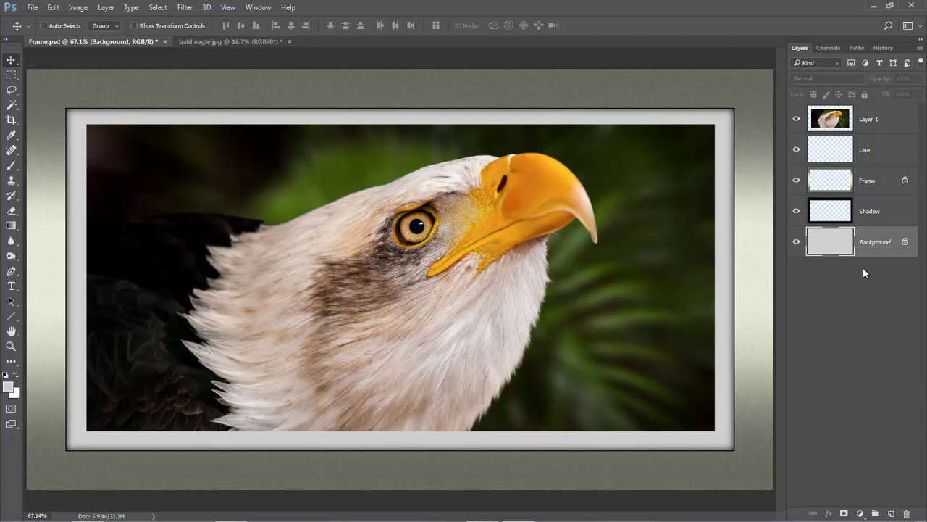
Save the cropped bald eagle.jpg picture as a new JPEG named bald eagle cropped at quality 8.
click(231, 41)
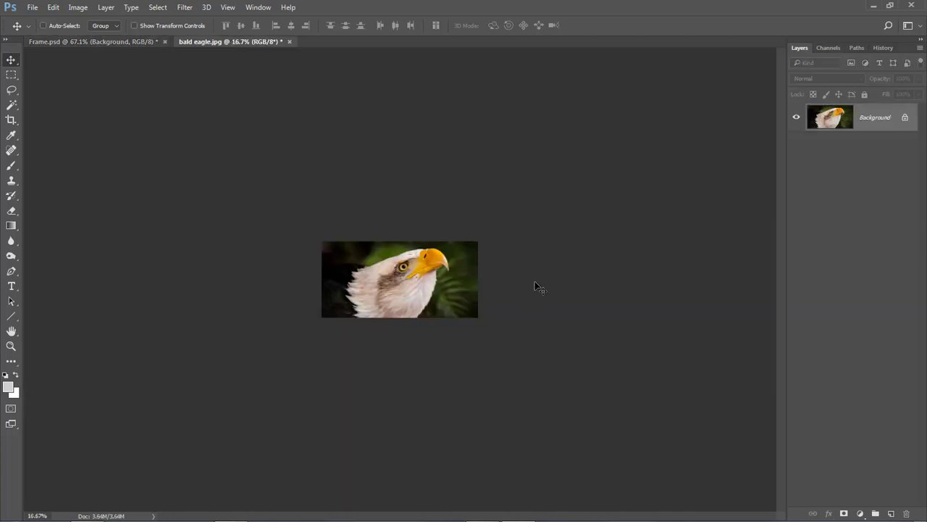
key(ctrl+0)
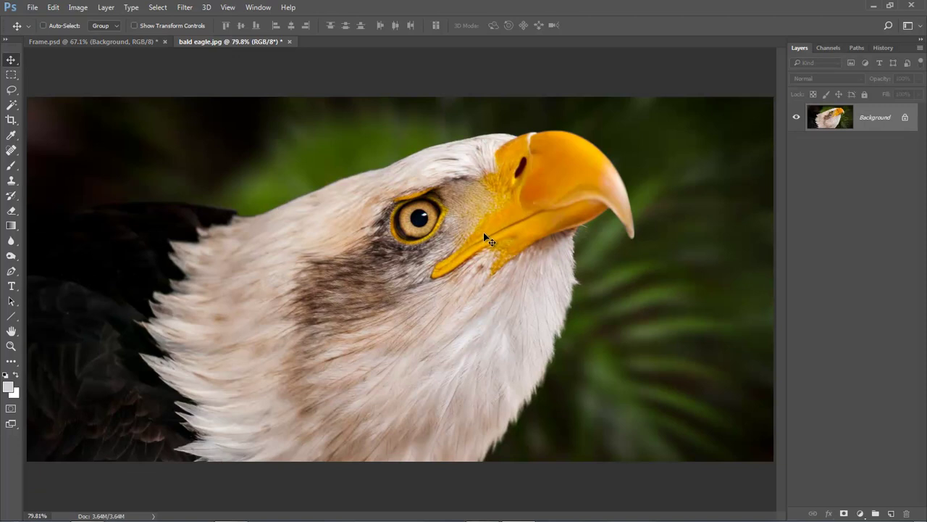
click(33, 8)
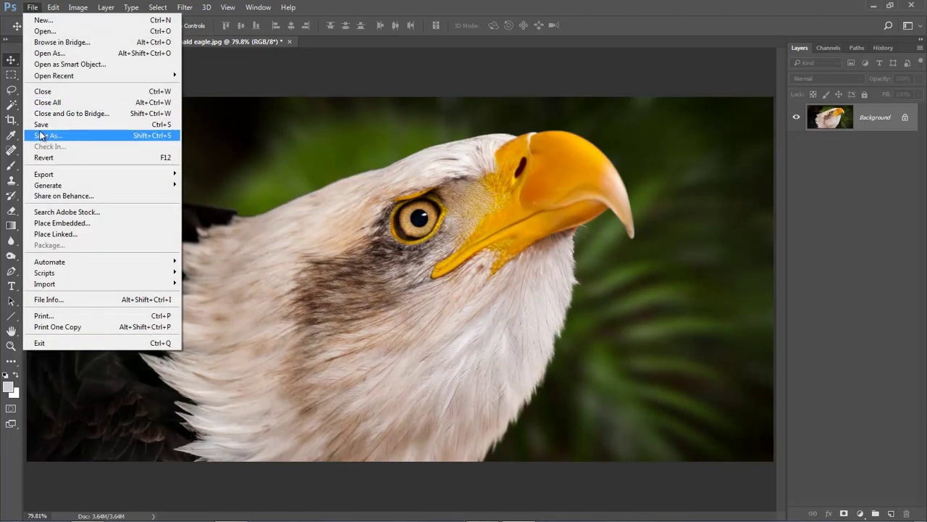
click(42, 137)
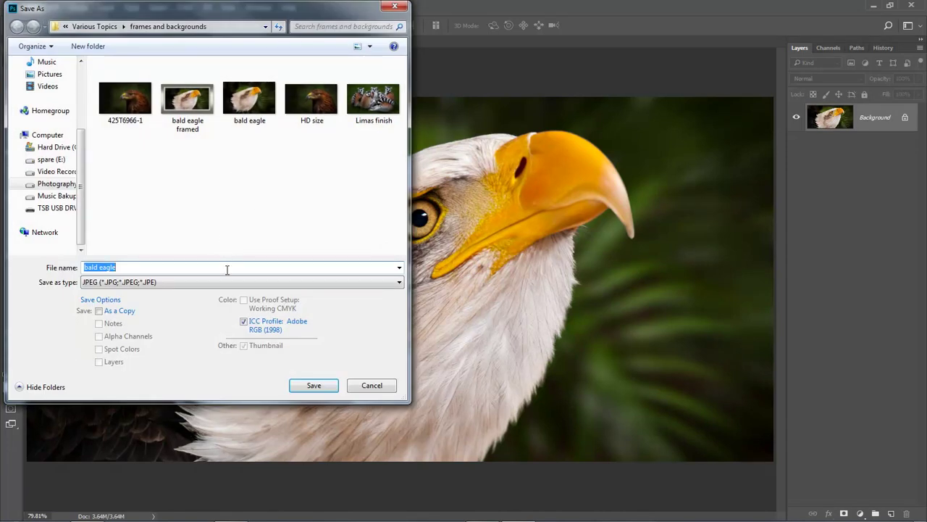
click(123, 267)
text(cropped)
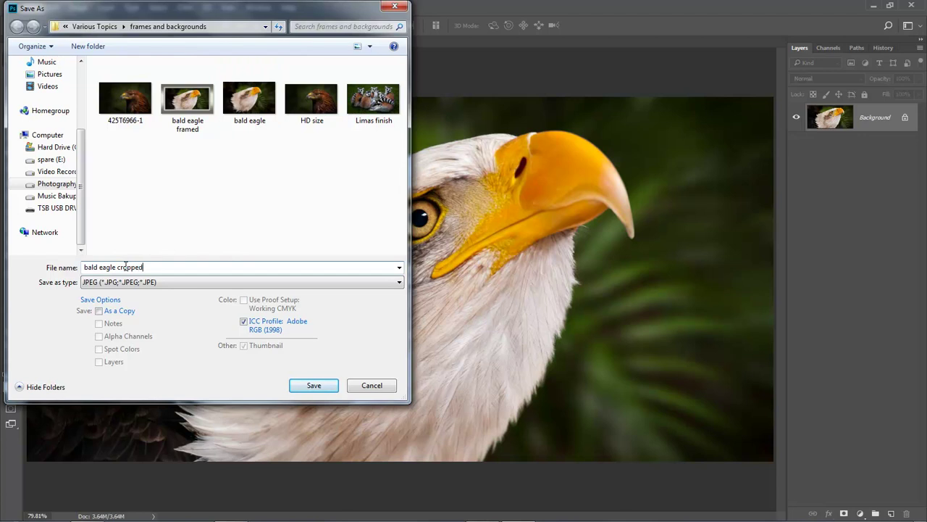
click(311, 384)
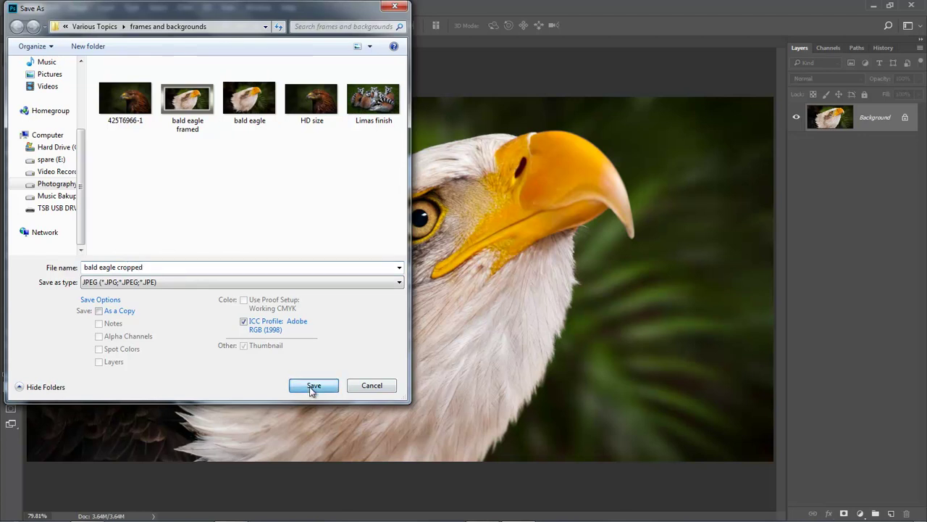
text(8)
click(527, 136)
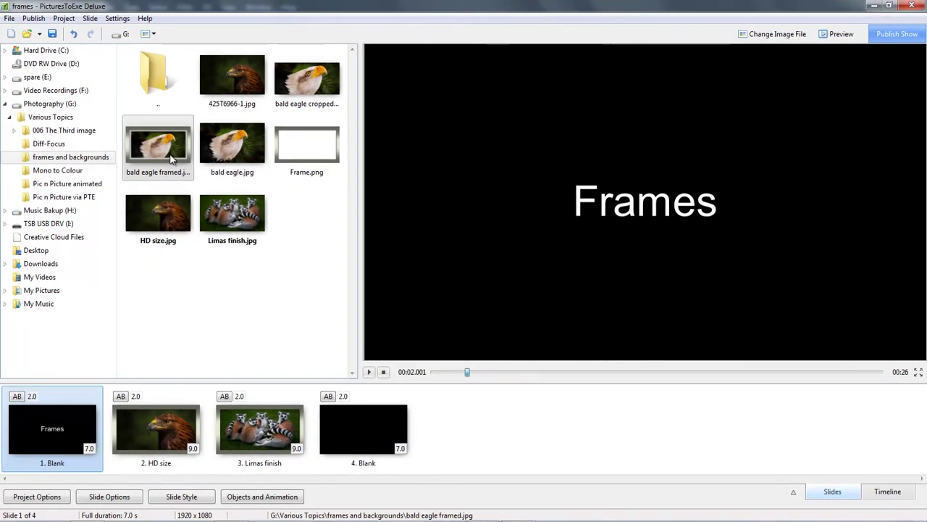
In PicturesToExe, insert bald eagle framed.jpg as slide 4 before the final blank slide and set its duration to 12 seconds.
click(224, 158)
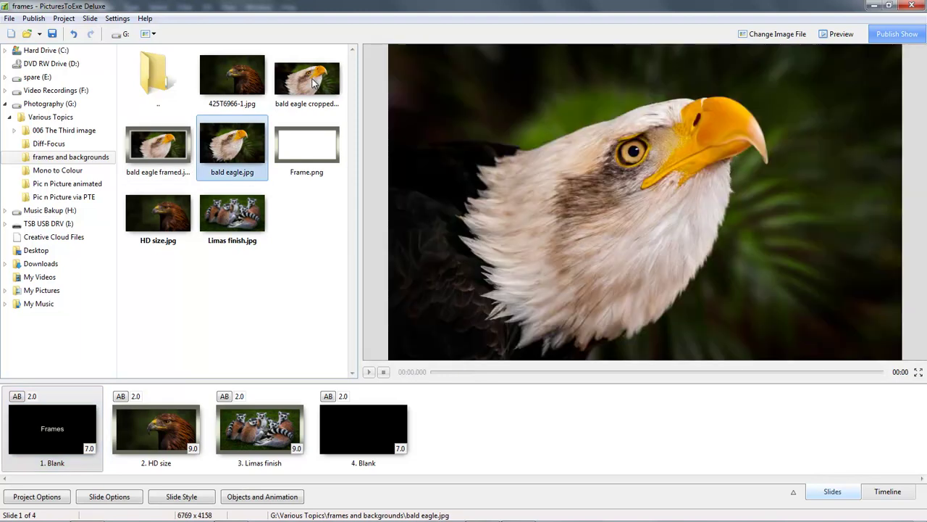
click(313, 84)
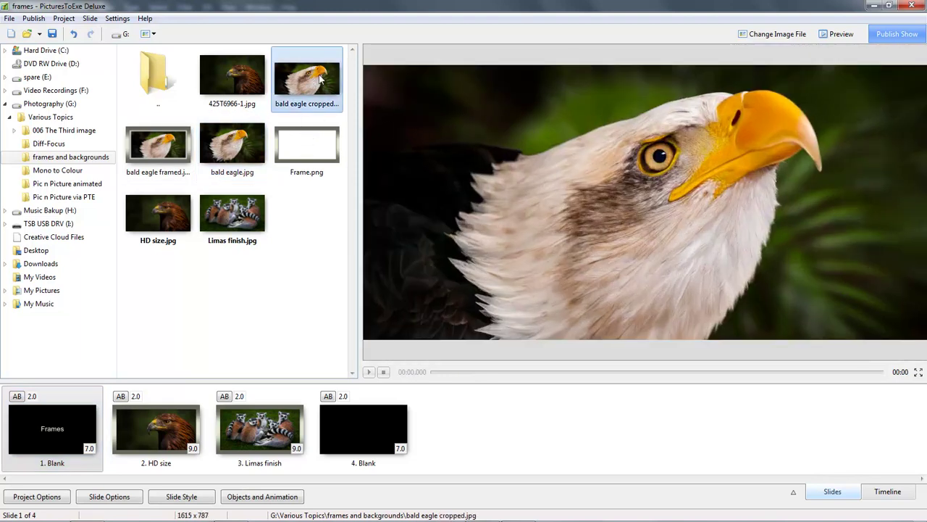
click(160, 149)
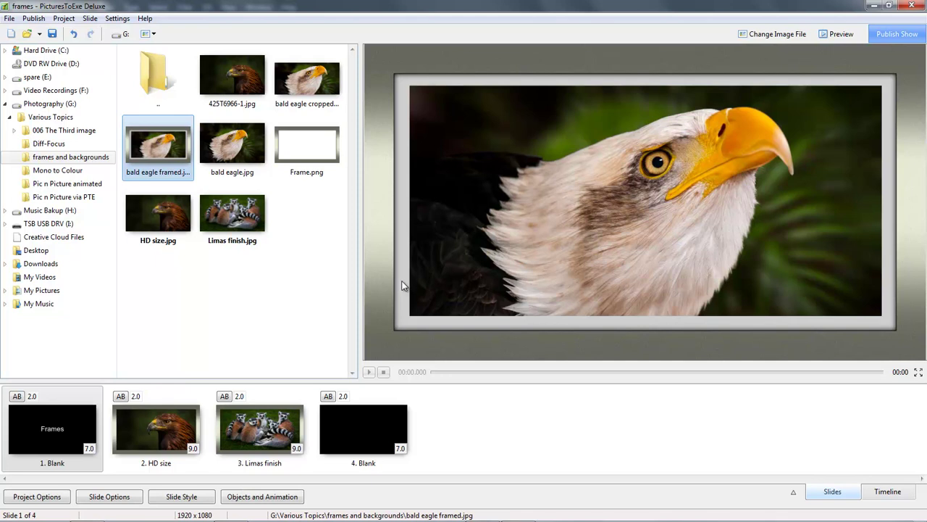
drag(156, 143, 381, 456)
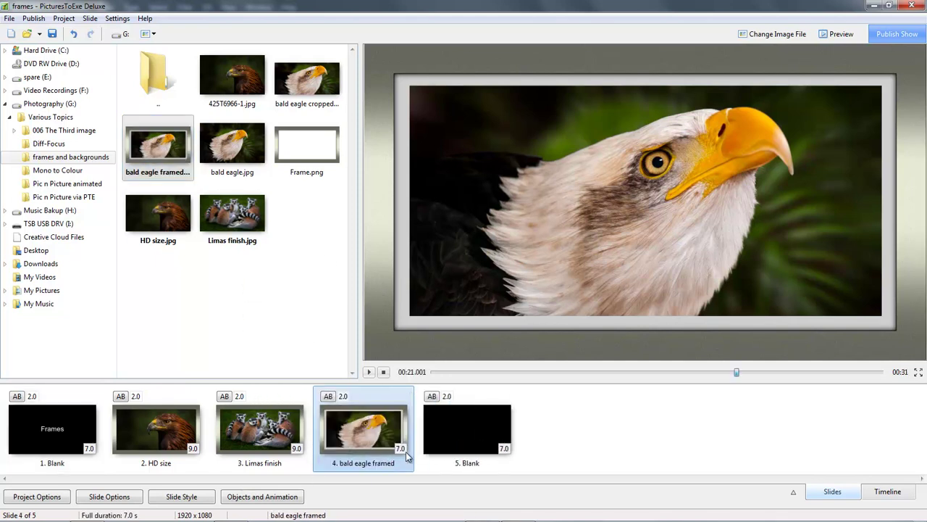
click(401, 448)
text(12)
key(Return)
click(288, 434)
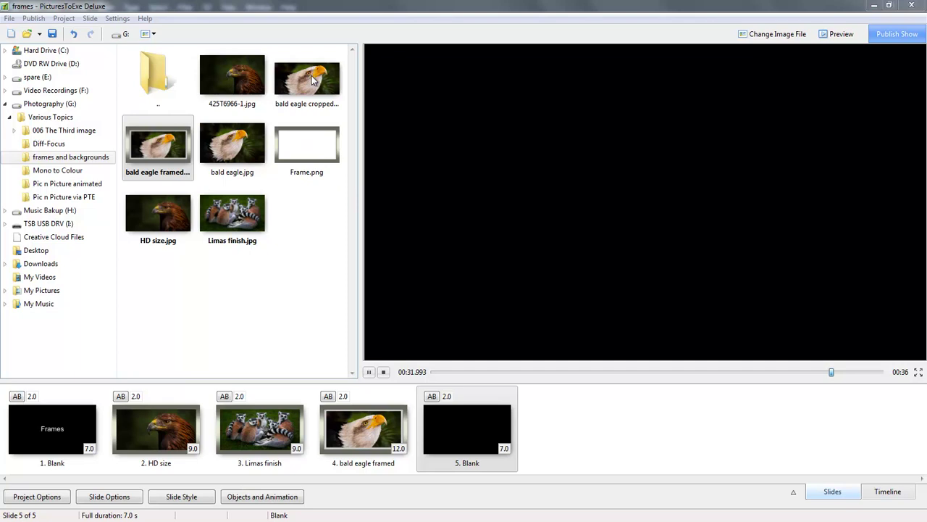
Add the bald eagle cropped picture as an object on blank slide 5 and set its zoom to original size, 84.115%.
click(462, 430)
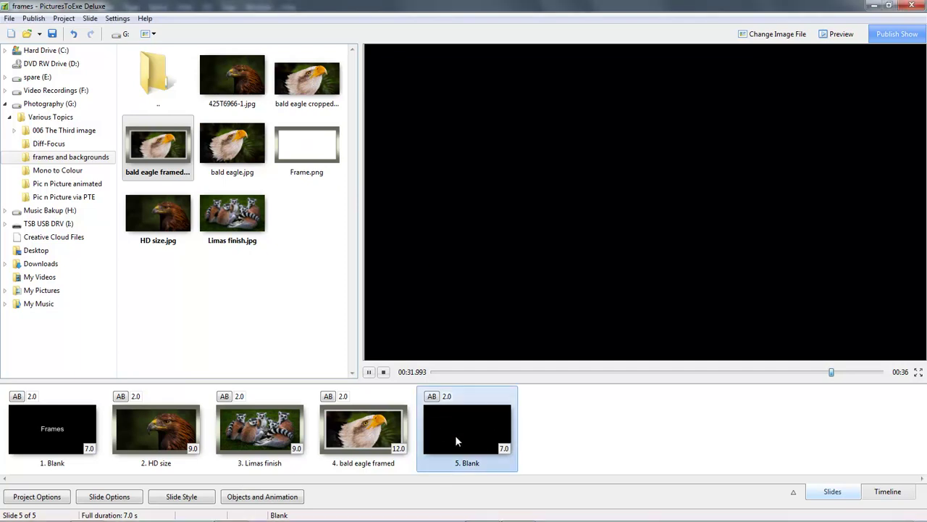
click(250, 499)
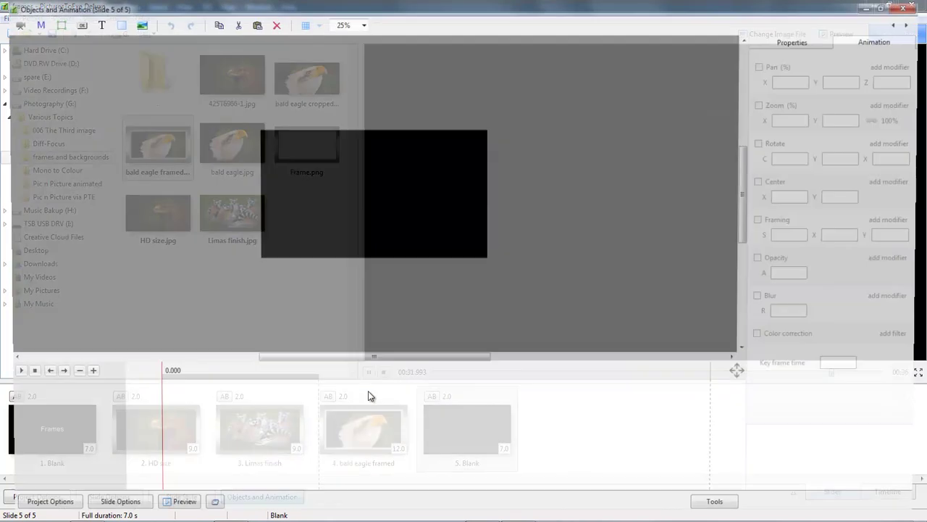
click(362, 22)
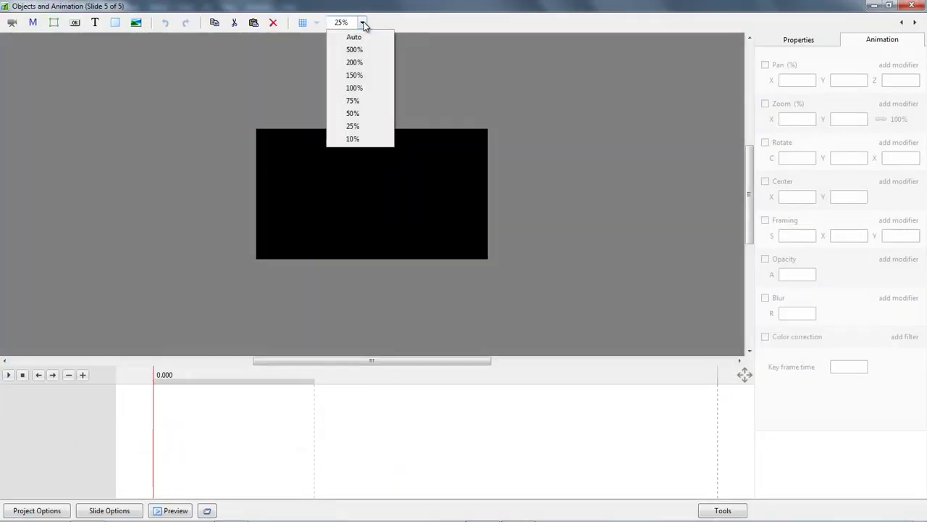
click(355, 114)
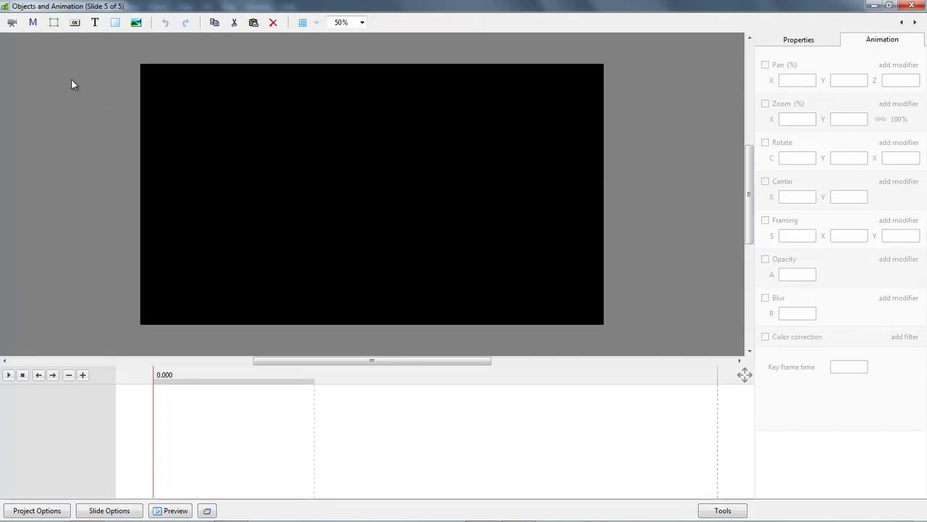
click(134, 23)
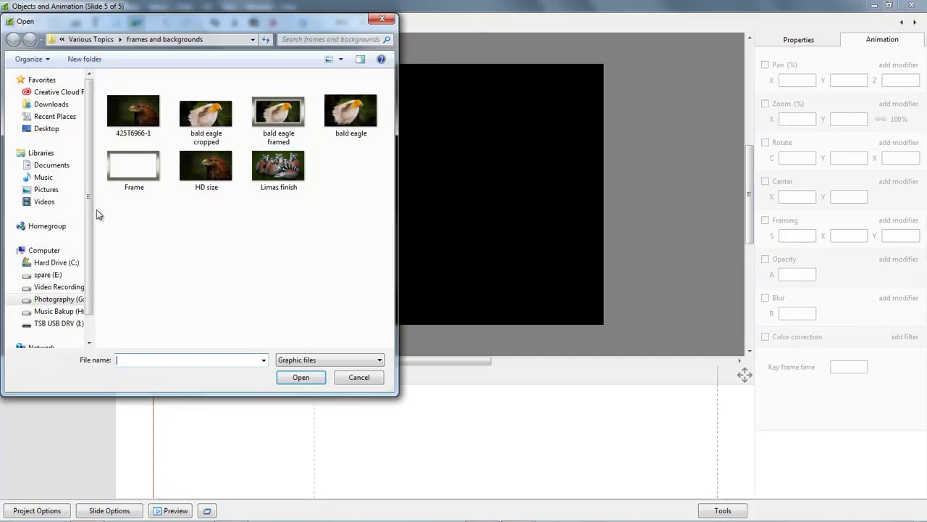
double_click(208, 122)
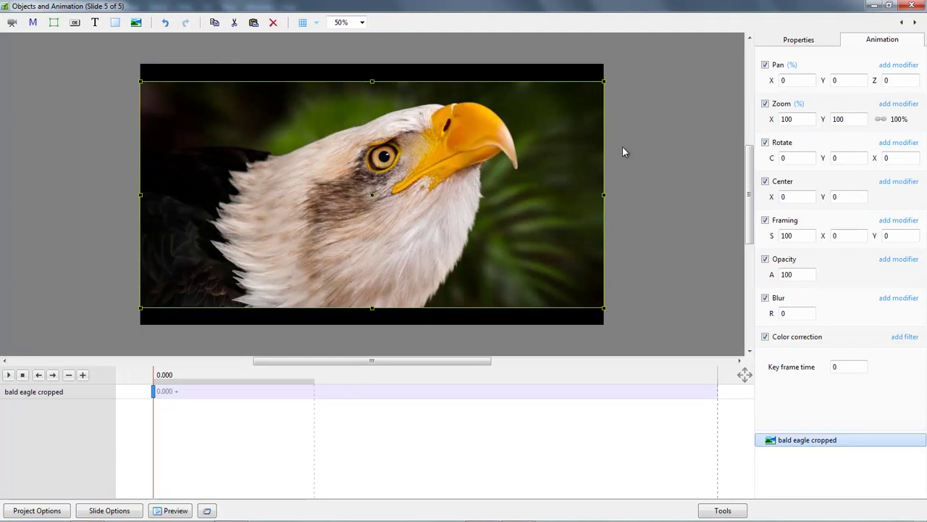
click(772, 119)
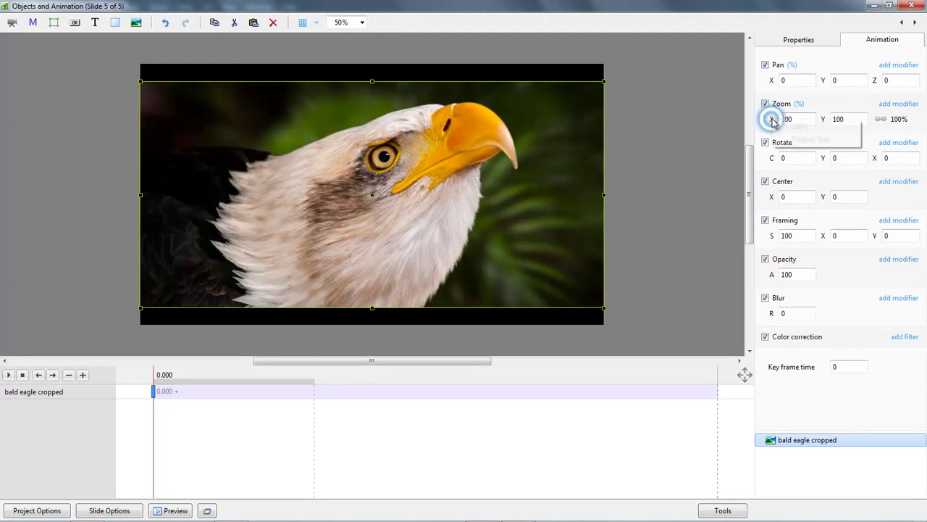
click(800, 139)
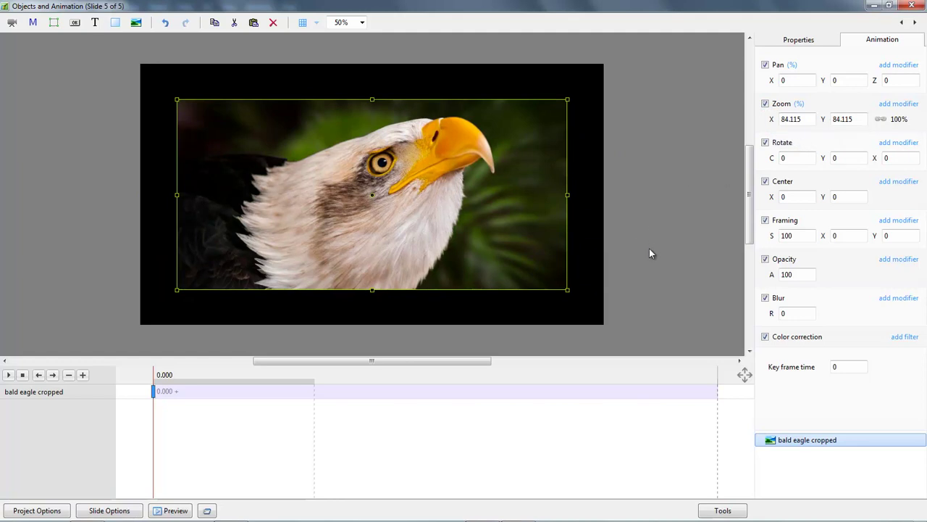
Add the Frame picture as a separate object on slide 5, above the cropped bald eagle.
click(57, 96)
click(136, 23)
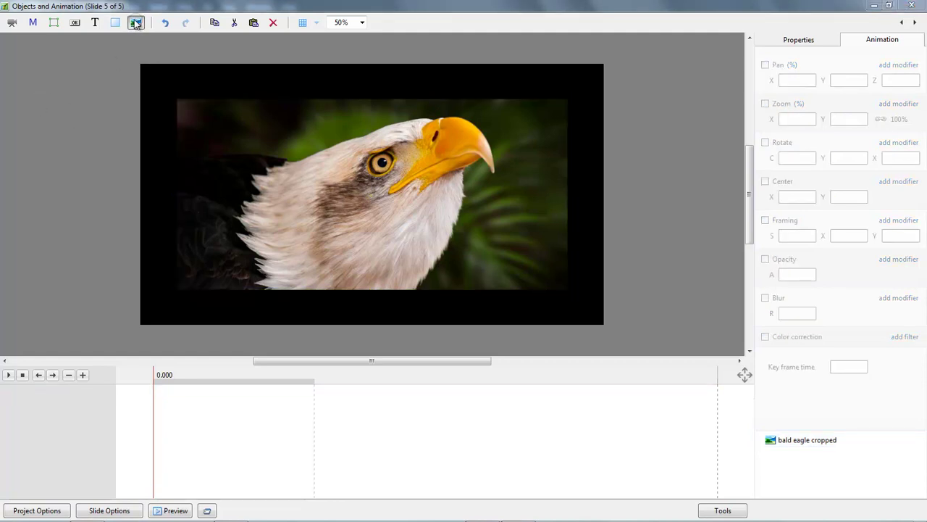
click(142, 148)
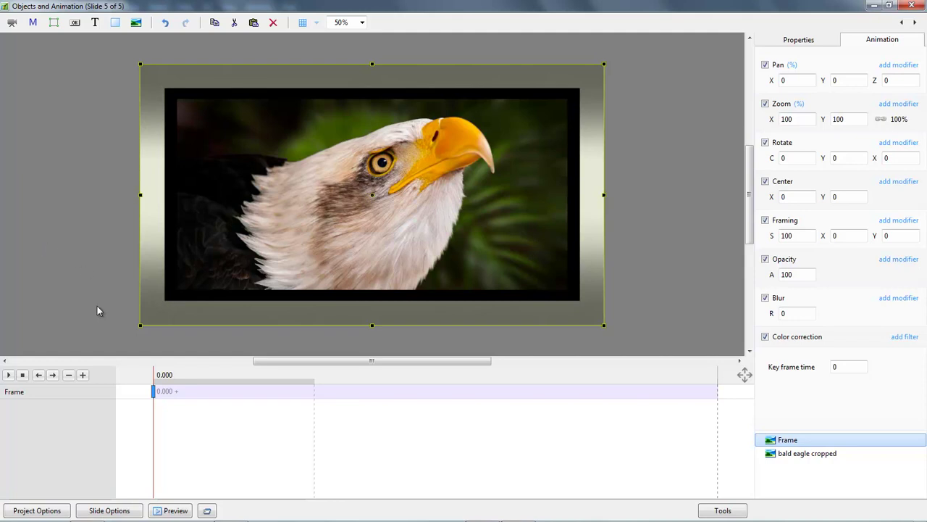
Set slide 5's background to solid white in the slide options.
click(110, 511)
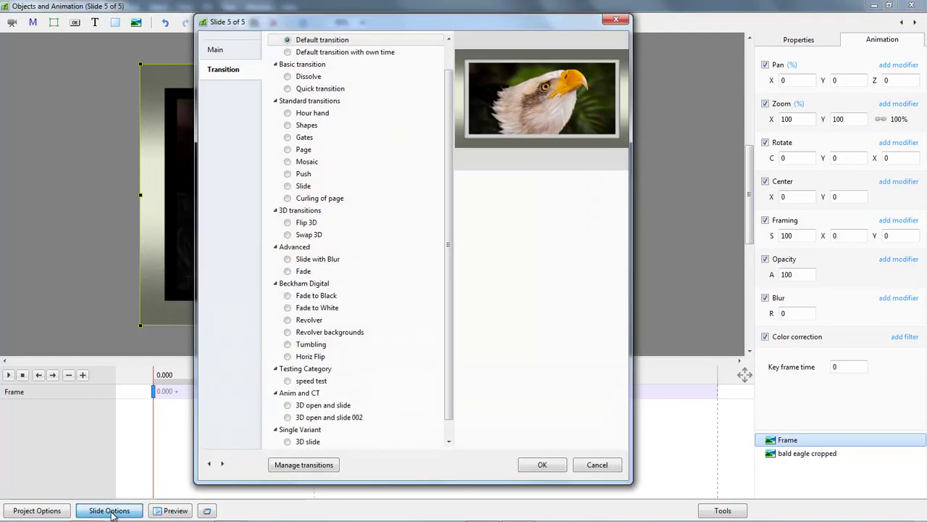
click(215, 50)
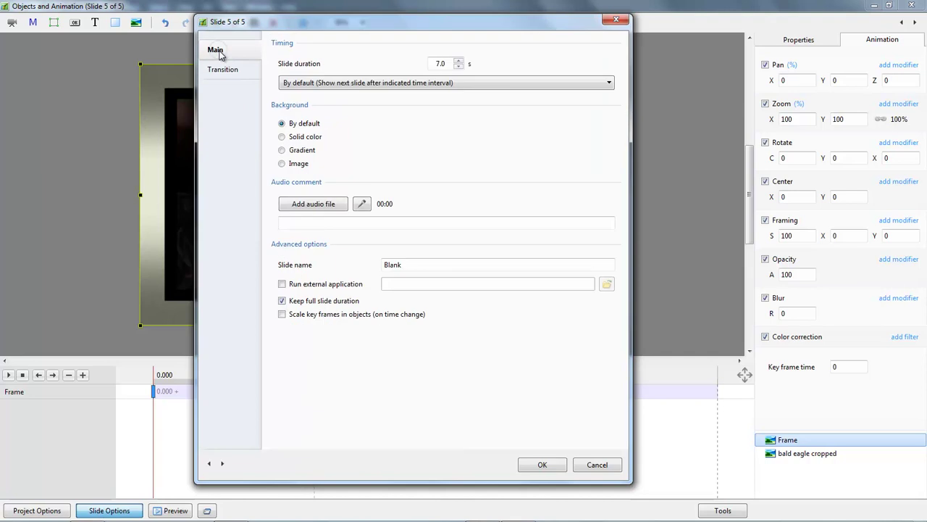
click(281, 138)
click(400, 142)
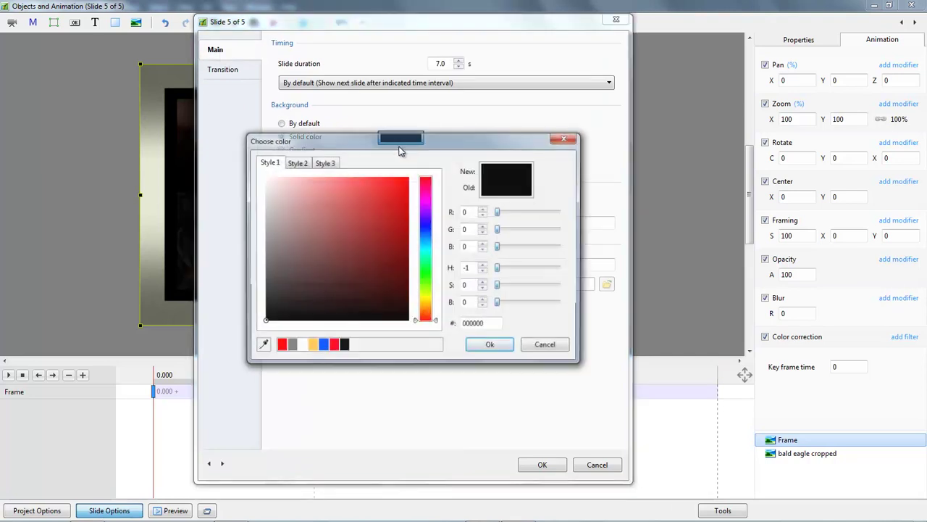
click(324, 162)
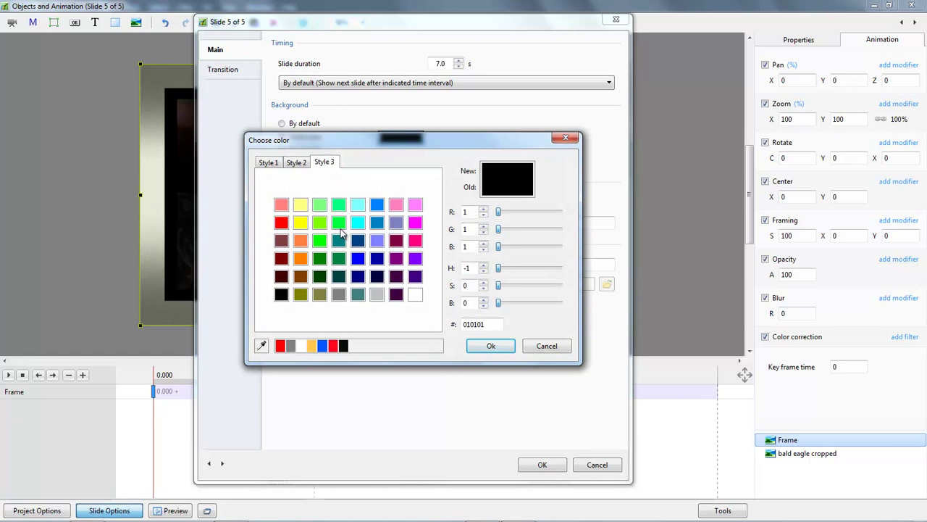
click(417, 296)
click(493, 348)
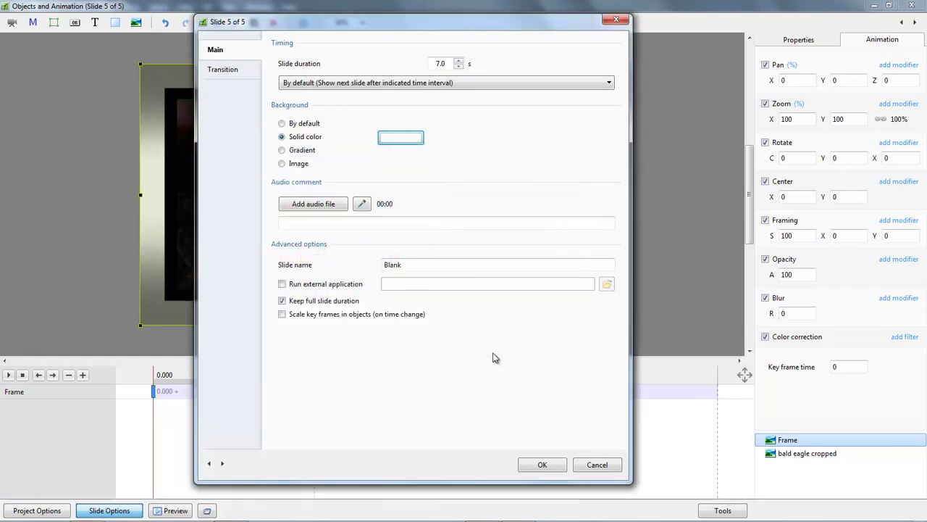
click(543, 465)
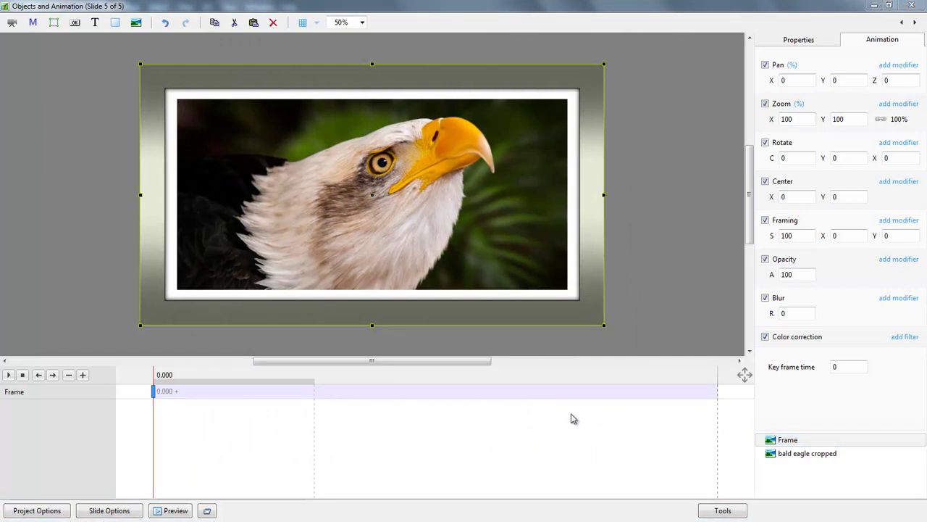
Select the bald eagle cropped object on slide 5.
click(781, 455)
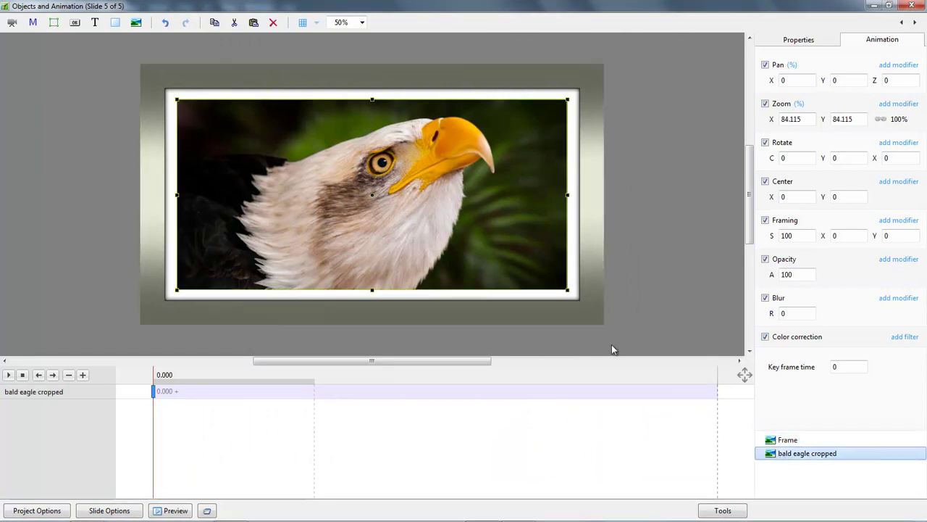